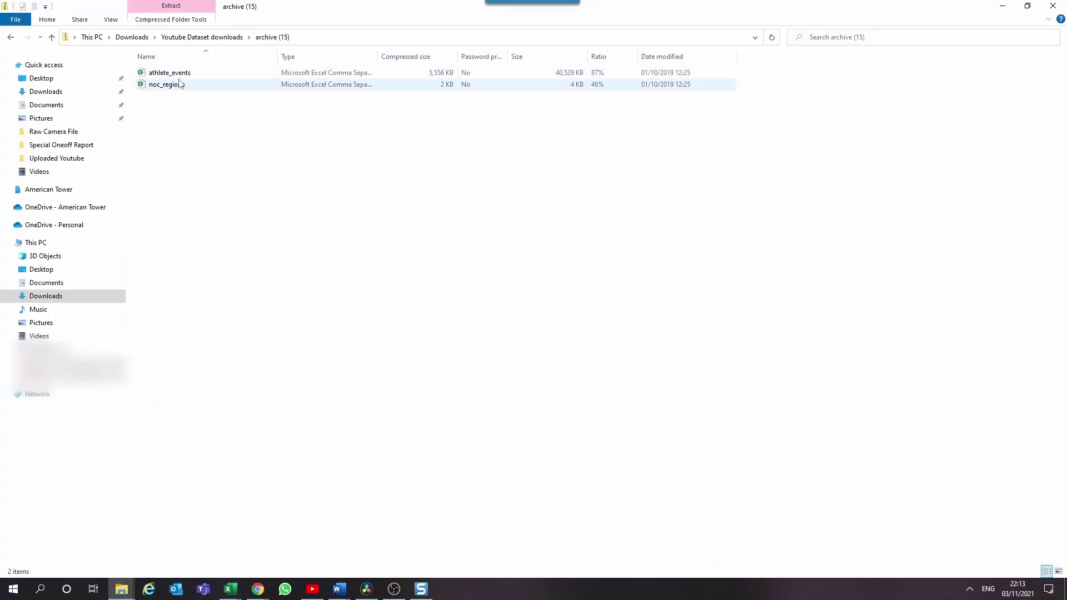
- Open athlete_events.csv from File Explorer in Excel
{"action": "left_click", "coordinate": [174, 77]}
{"action": "double_click", "coordinate": [174, 77]}
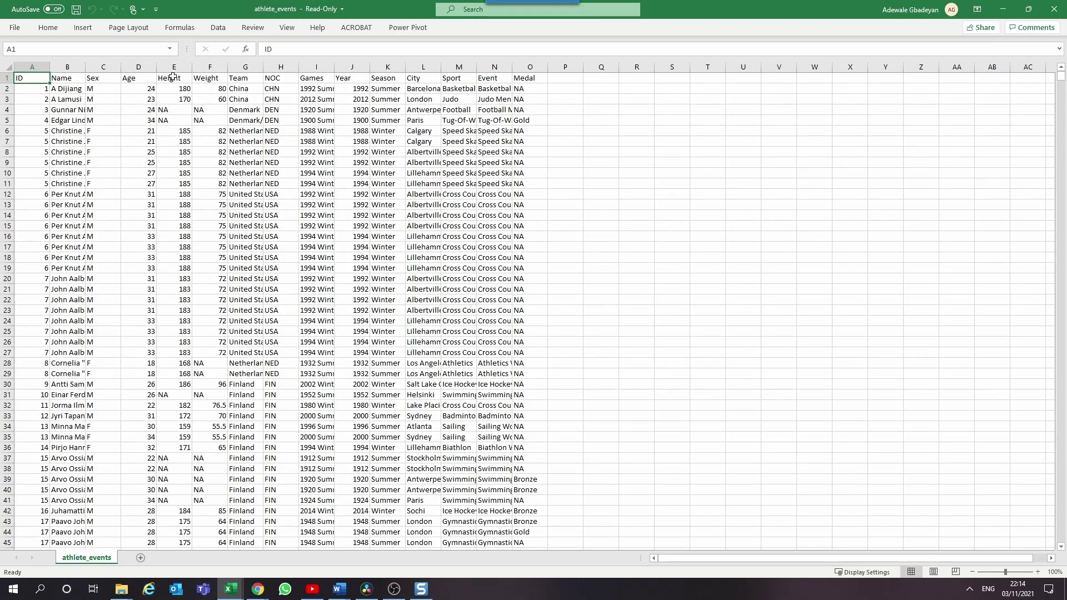
- AutoFit all column widths on the athlete_events sheet so full names show
{"action": "left_click", "coordinate": [79, 119]}
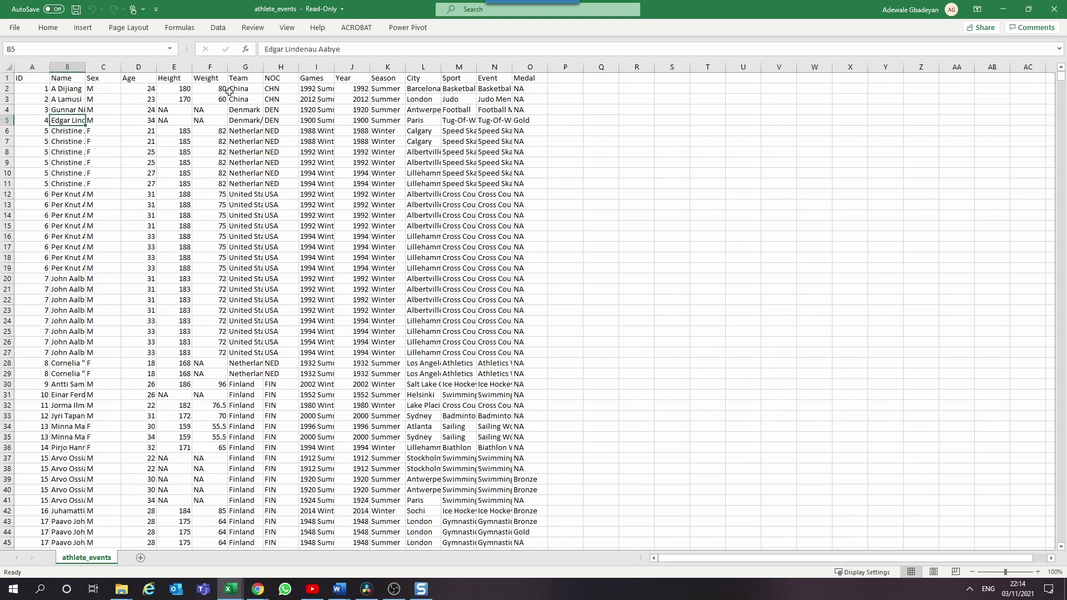
{"action": "key", "text": "ctrl+a"}
{"action": "key", "text": "alt+h"}
{"action": "key", "text": "o"}
{"action": "key", "text": "i"}
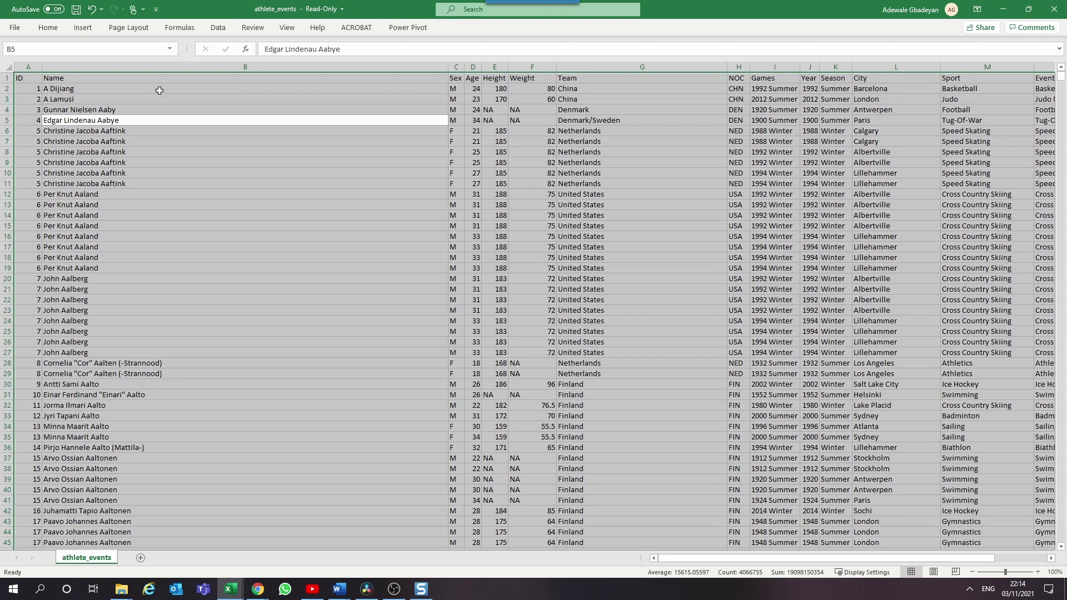
- Add filters to the header row and re-fit all column widths
{"action": "key", "text": "ctrl+shift+l"}
{"action": "left_click", "coordinate": [163, 87]}
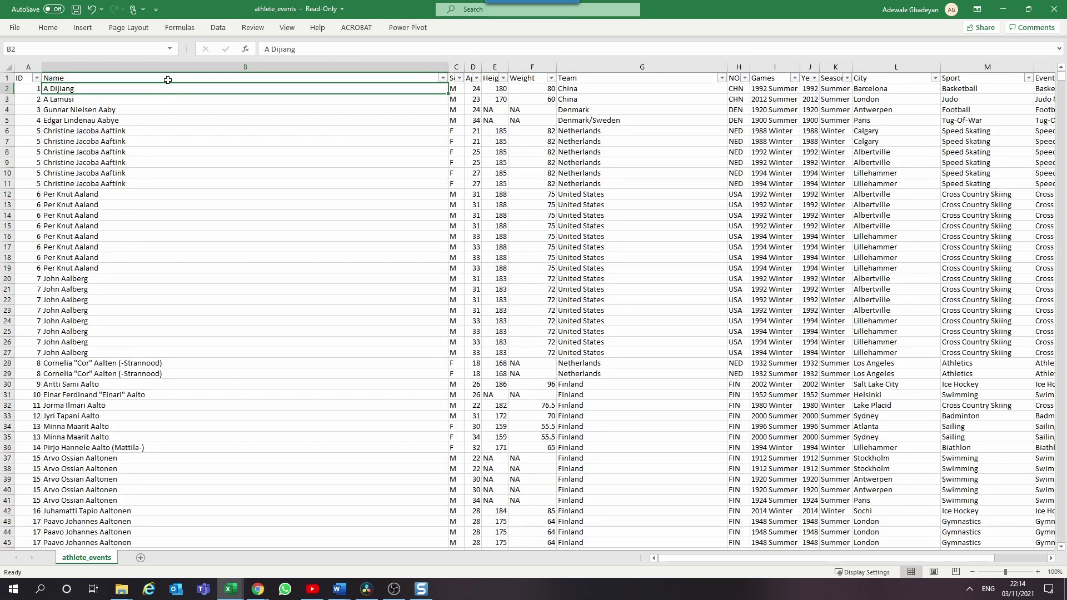
{"action": "key", "text": "ctrl+a"}
{"action": "key", "text": "alt+h"}
{"action": "key", "text": "o"}
{"action": "key", "text": "i"}
{"action": "left_click", "coordinate": [166, 81]}
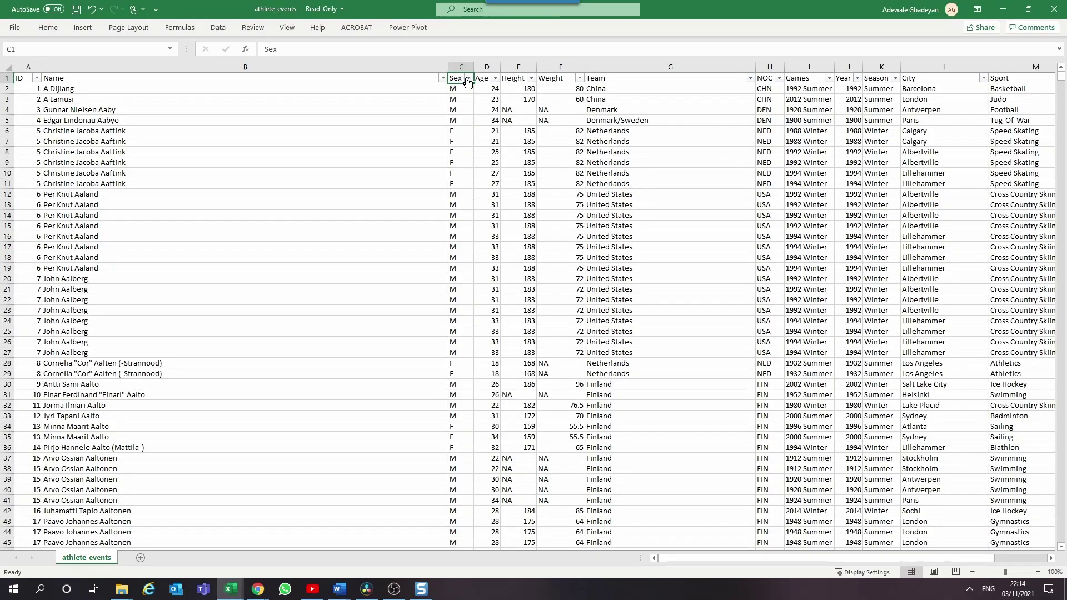
{"action": "left_click", "coordinate": [468, 78]}
{"action": "left_click", "coordinate": [468, 78]}
{"action": "left_click", "coordinate": [494, 78]}
{"action": "left_click_drag", "start_coordinate": [484, 220], "coordinate": [475, 195]}
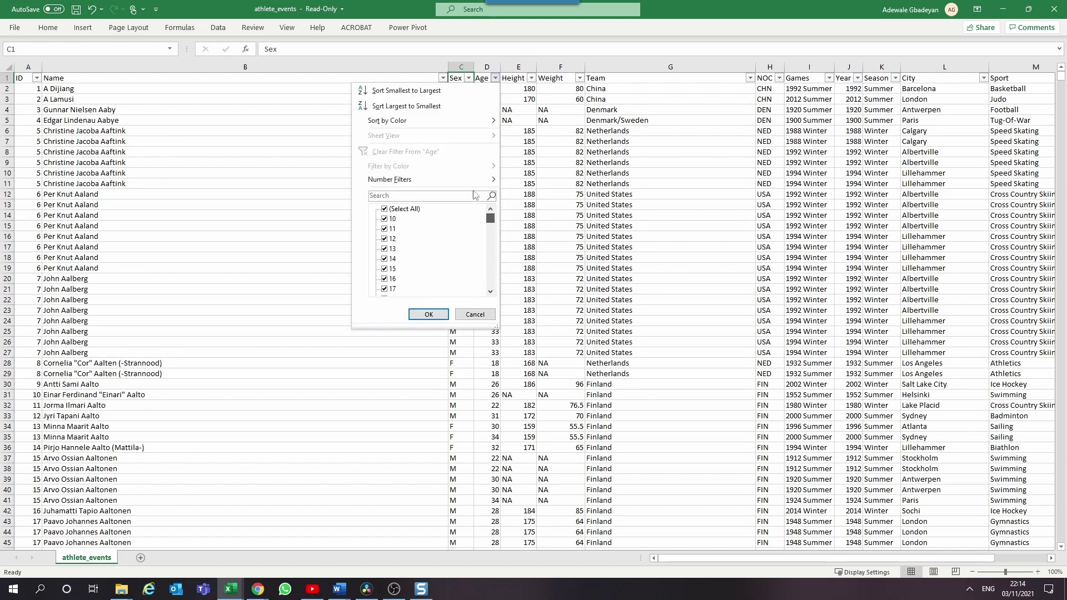
{"action": "left_click", "coordinate": [521, 78]}
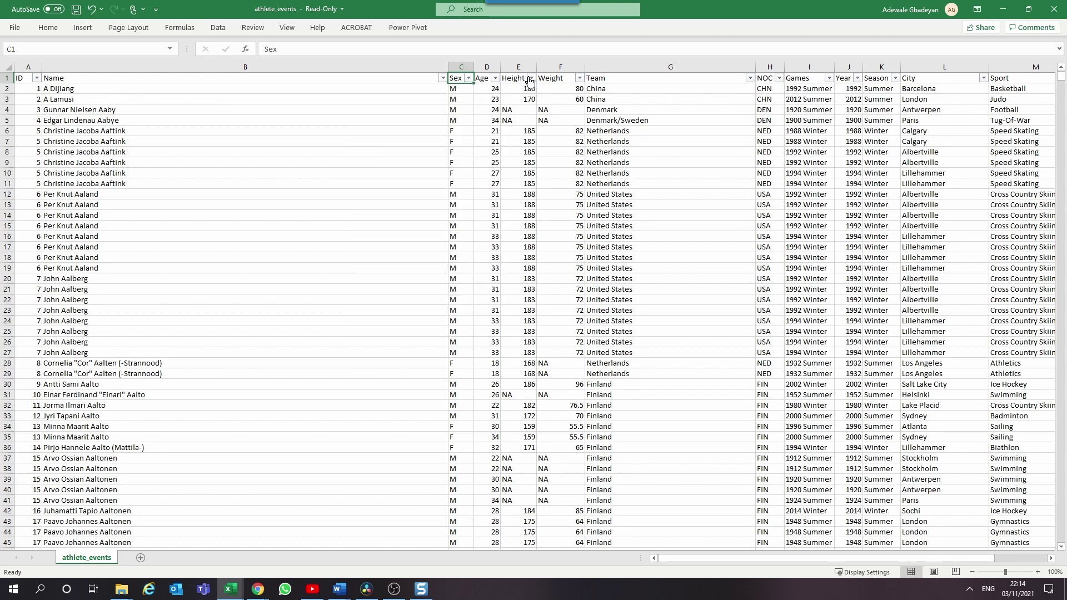
{"action": "left_click", "coordinate": [530, 78]}
{"action": "left_click_drag", "start_coordinate": [526, 218], "coordinate": [516, 135]}
{"action": "left_click", "coordinate": [563, 75]}
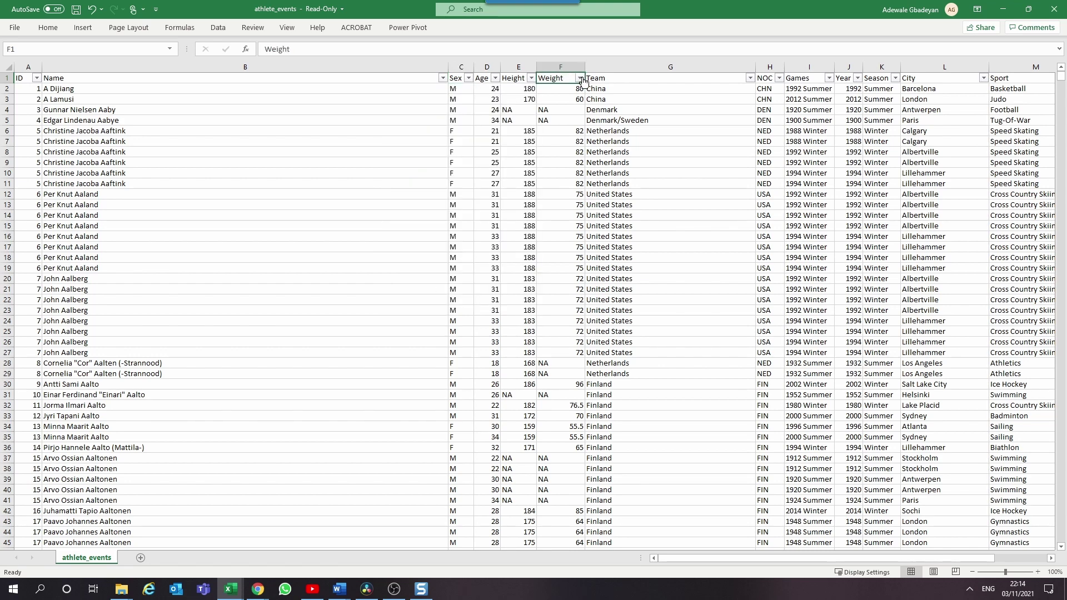
{"action": "left_click", "coordinate": [579, 78]}
{"action": "left_click_drag", "start_coordinate": [575, 219], "coordinate": [570, 155]}
{"action": "key", "text": "Escape"}
{"action": "left_click", "coordinate": [766, 78]}
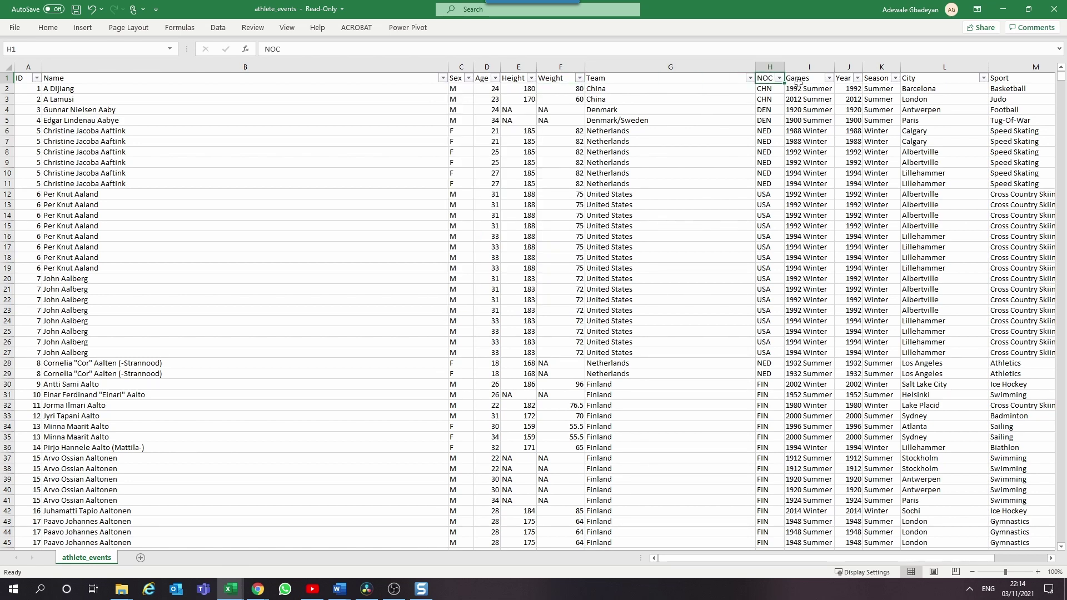
{"action": "left_click", "coordinate": [805, 82]}
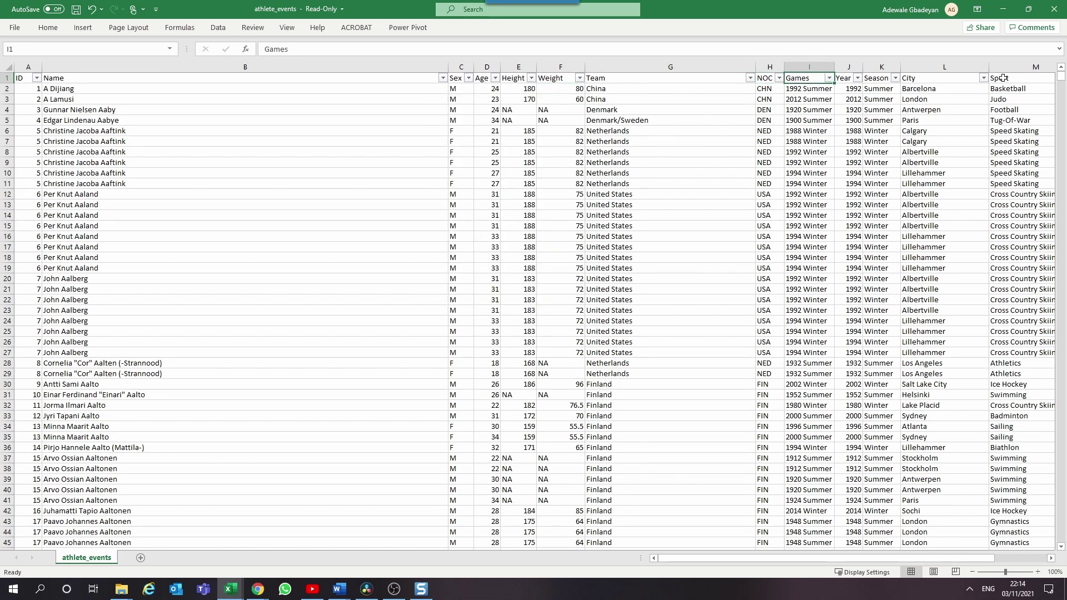
{"action": "key", "text": "ctrl+Home"}
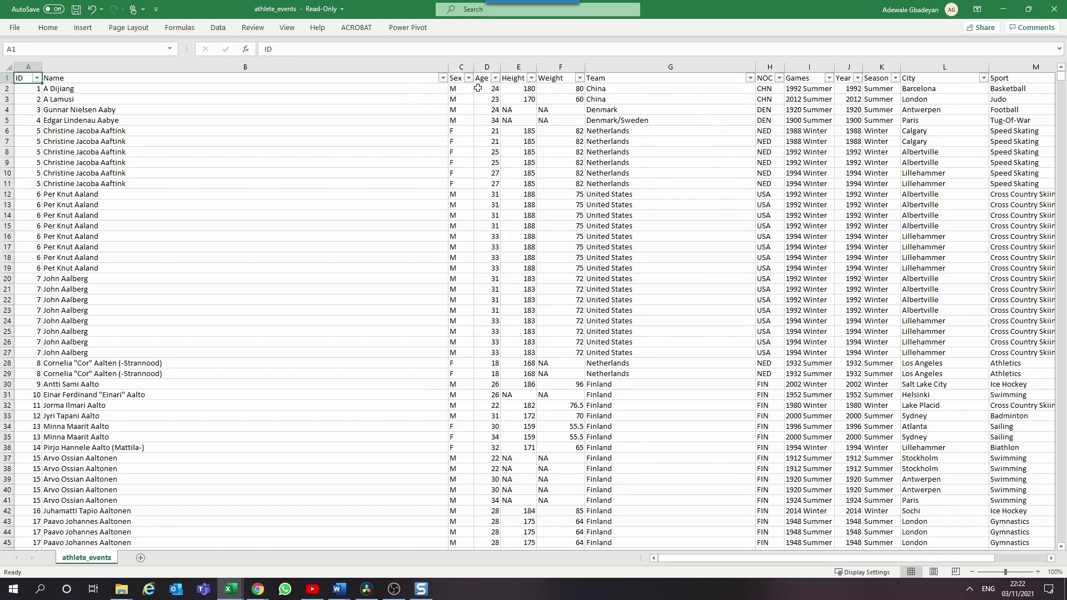
{"action": "left_click", "coordinate": [621, 77]}
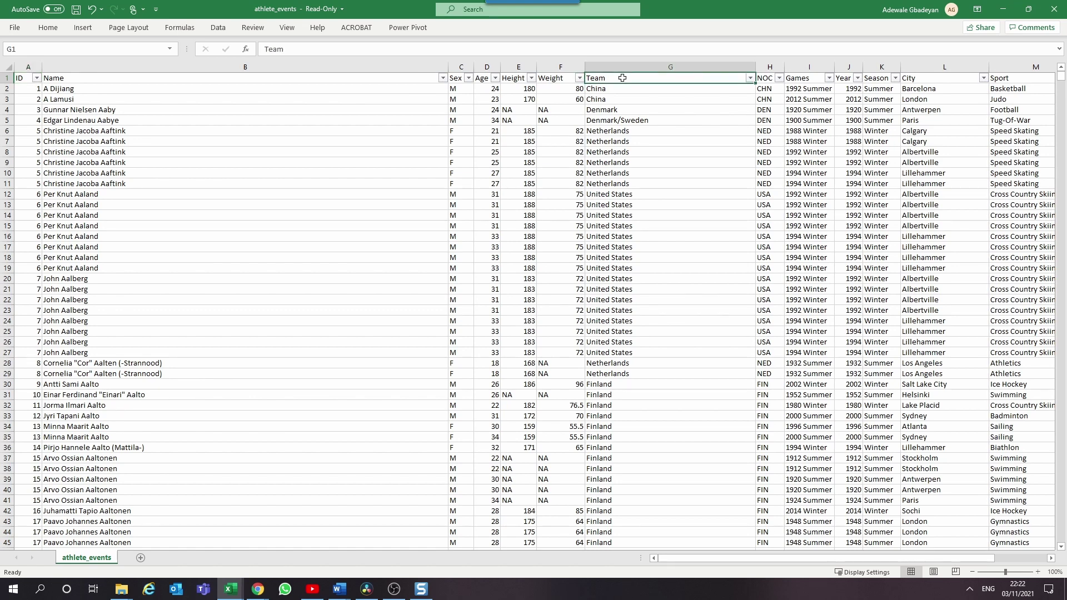
{"action": "key", "text": "Right"}
{"action": "key", "text": "Right"}
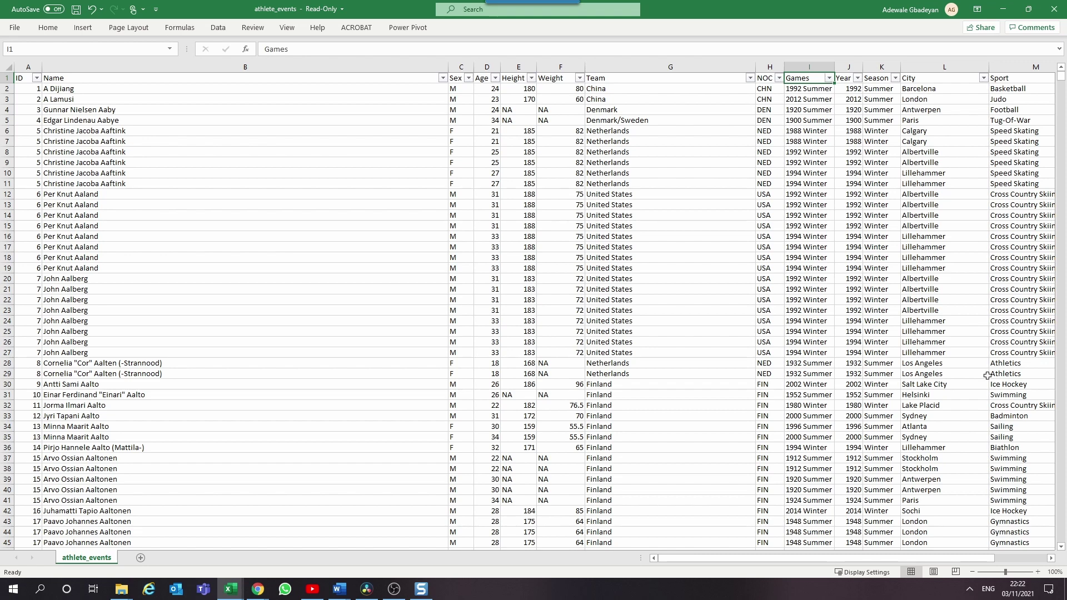
{"action": "key", "text": "Right"}
{"action": "key", "text": "Right"}
{"action": "key", "text": "Right"}
{"action": "key", "text": "Right"}
{"action": "key", "text": "Right"}
{"action": "key", "text": "Right"}
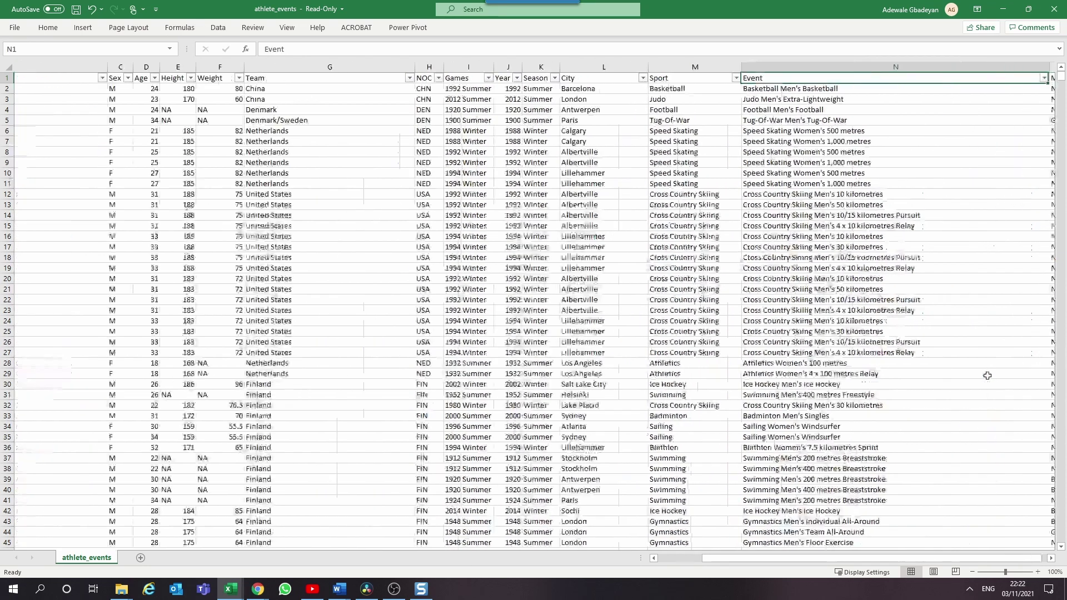
{"action": "key", "text": "Left"}
{"action": "key", "text": "Left"}
{"action": "key", "text": "Left"}
{"action": "key", "text": "Left"}
{"action": "key", "text": "Left"}
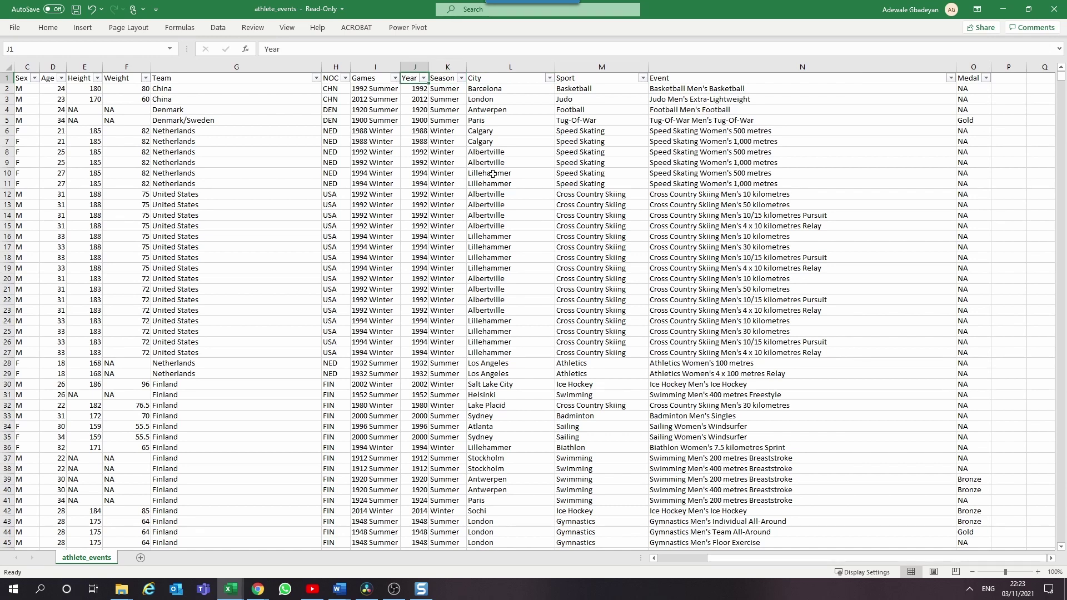
{"action": "left_click", "coordinate": [423, 79]}
- Open athletes.csv from the archive folder in Excel
{"action": "left_click_drag", "start_coordinate": [420, 225], "coordinate": [415, 281]}
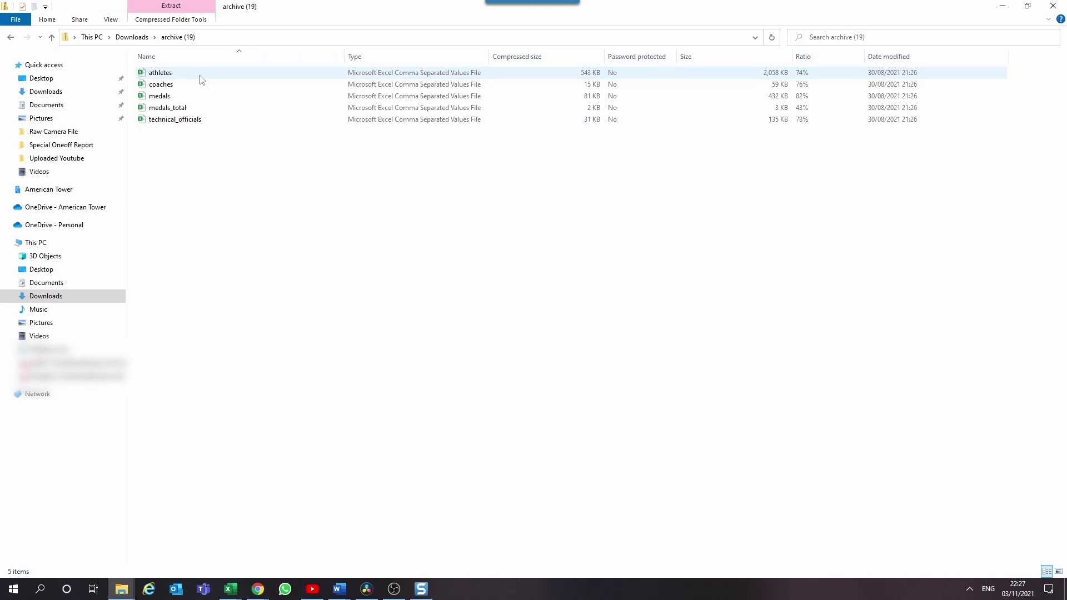
{"action": "double_click", "coordinate": [199, 77]}
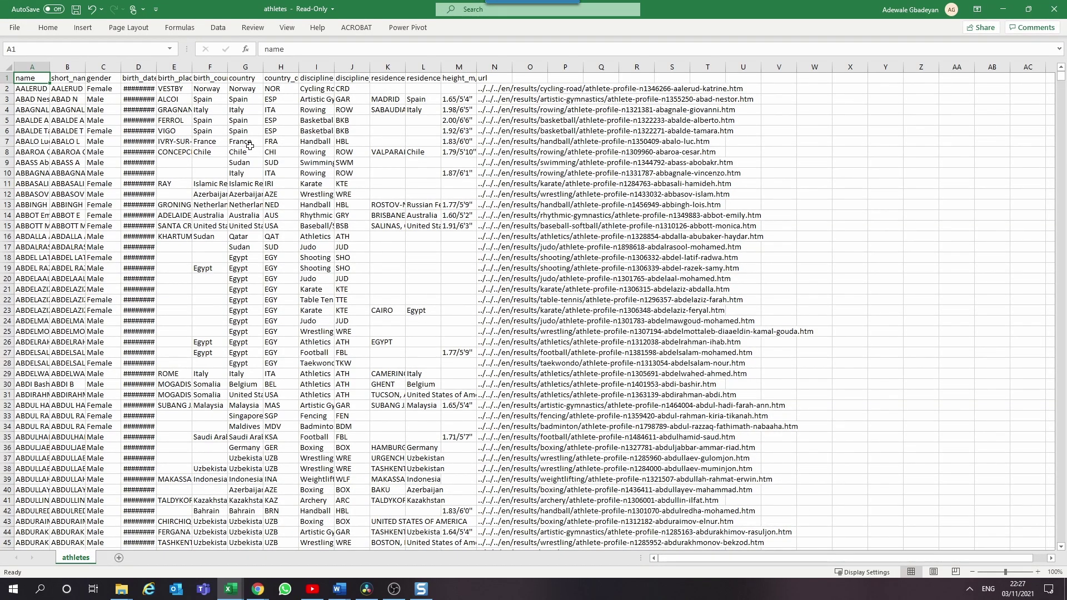
- AutoFit the athletes data columns and add header filters
{"action": "key", "text": "ctrl+shift+End"}
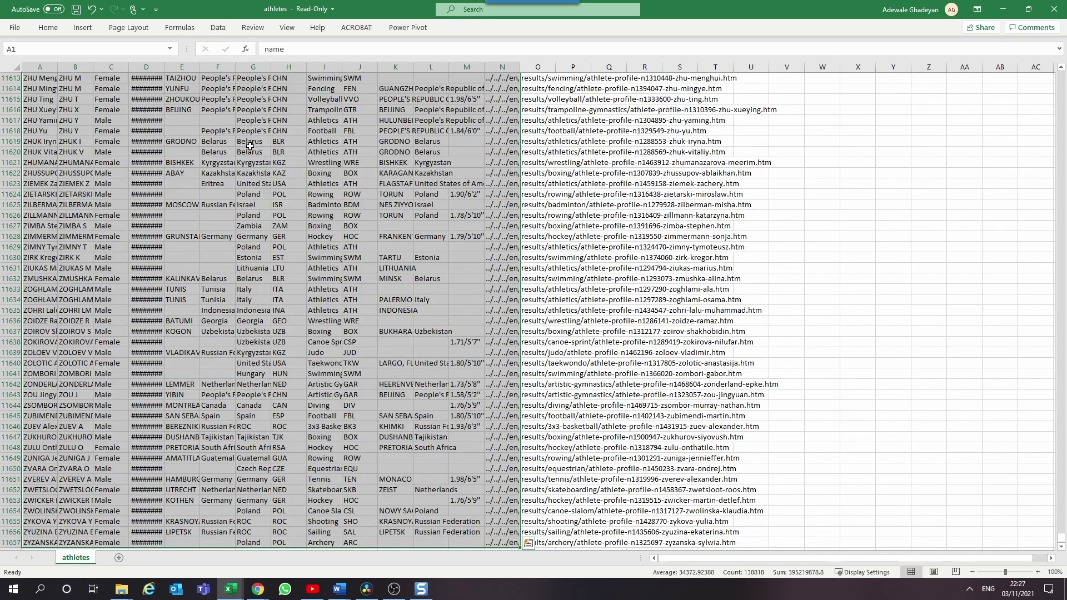
{"action": "key", "text": "alt+h"}
{"action": "key", "text": "o"}
{"action": "key", "text": "i"}
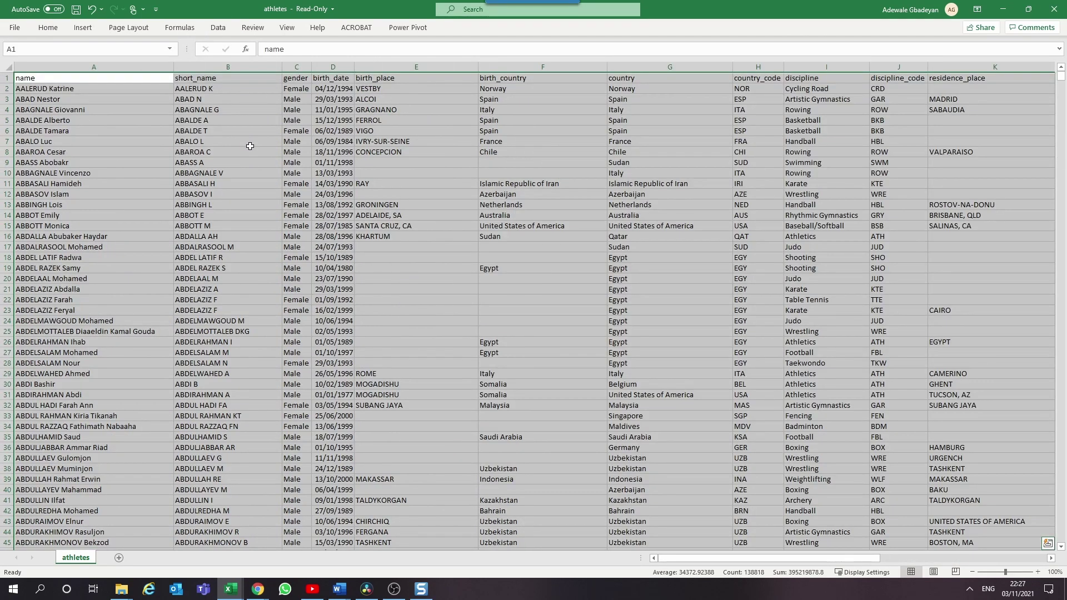
{"action": "key", "text": "ctrl+shift+l"}
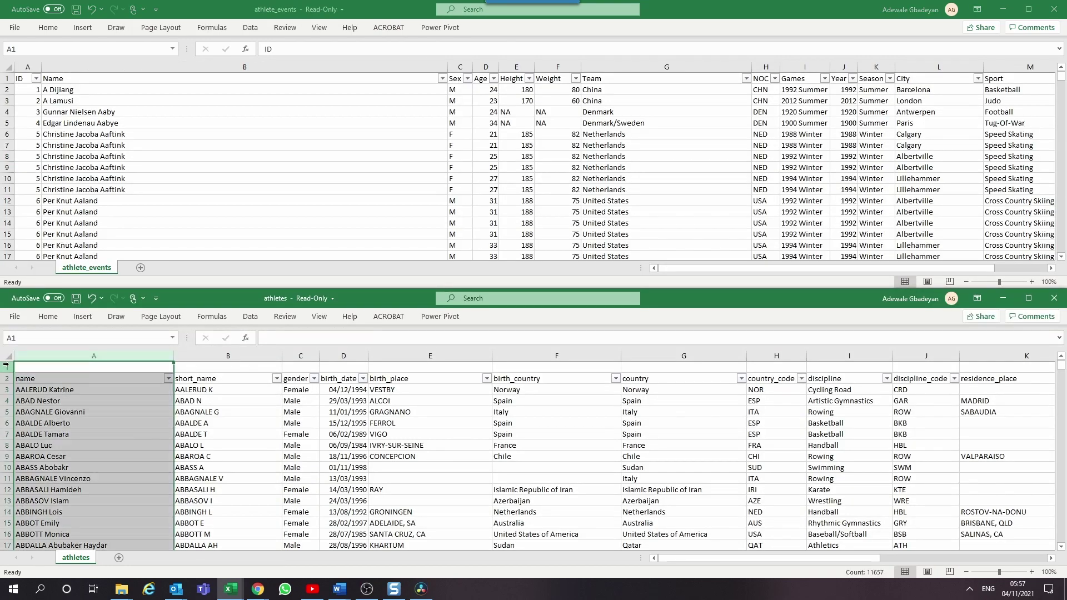
- Label A1:B1 as ID and Name, and insert a new column D headed Sex
{"action": "type", "text": "ID"}
{"action": "key", "text": "Tab"}
{"action": "type", "text": "Name"}
{"action": "key", "text": "Tab"}
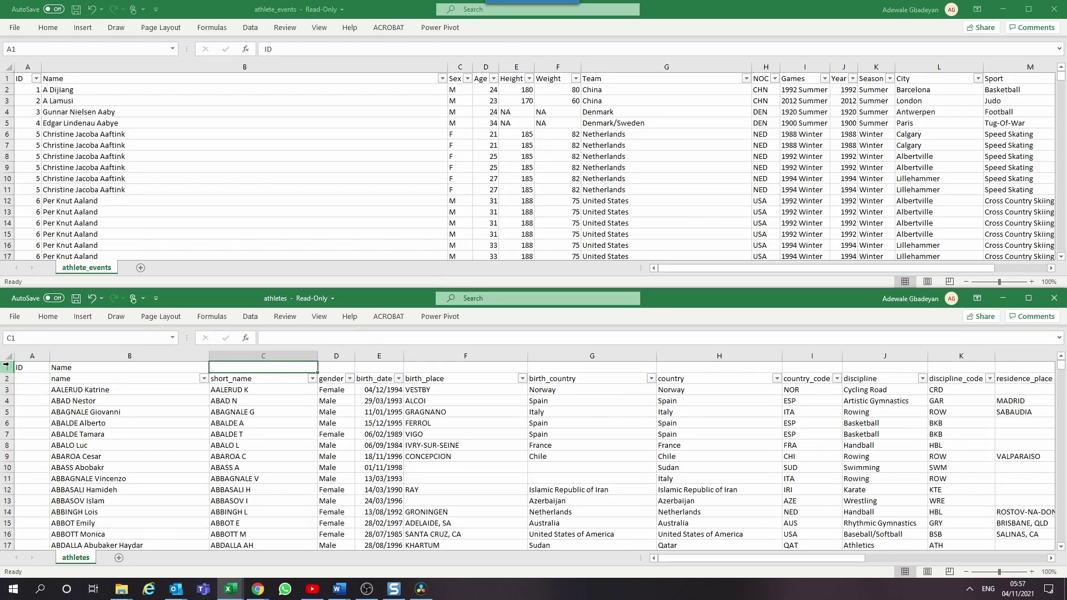
{"action": "key", "text": "Tab"}
{"action": "key", "text": "alt+h"}
{"action": "type", "text": "ic"}
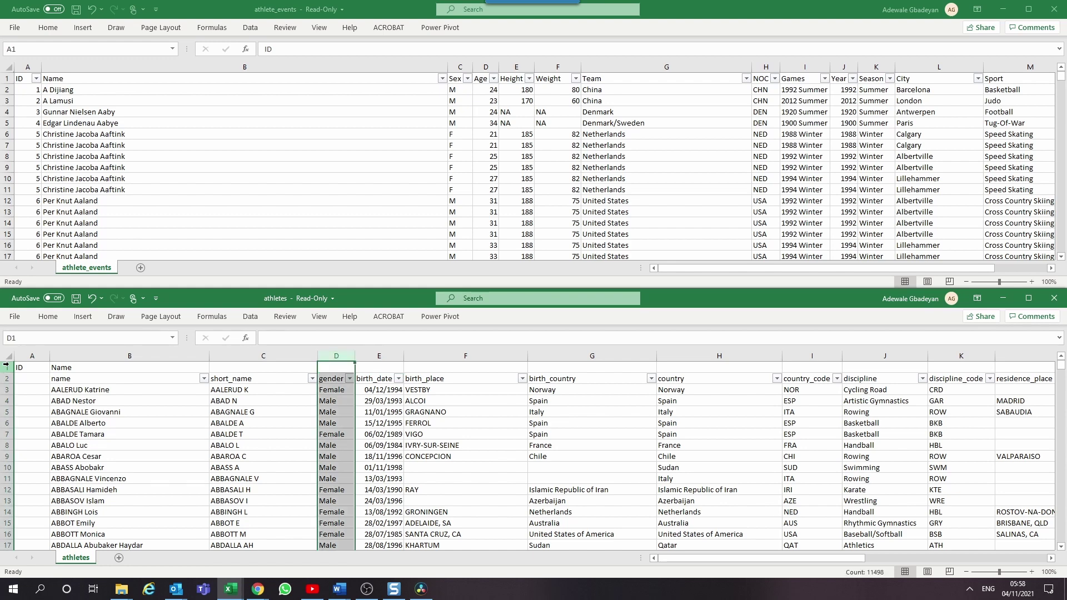
{"action": "type", "text": "Sex"}
{"action": "key", "text": "Return"}
- Fill column D with =IF(E3="Female","F",IF(E3="Male","M","")) to code gender as F/M
{"action": "key", "text": "Down"}
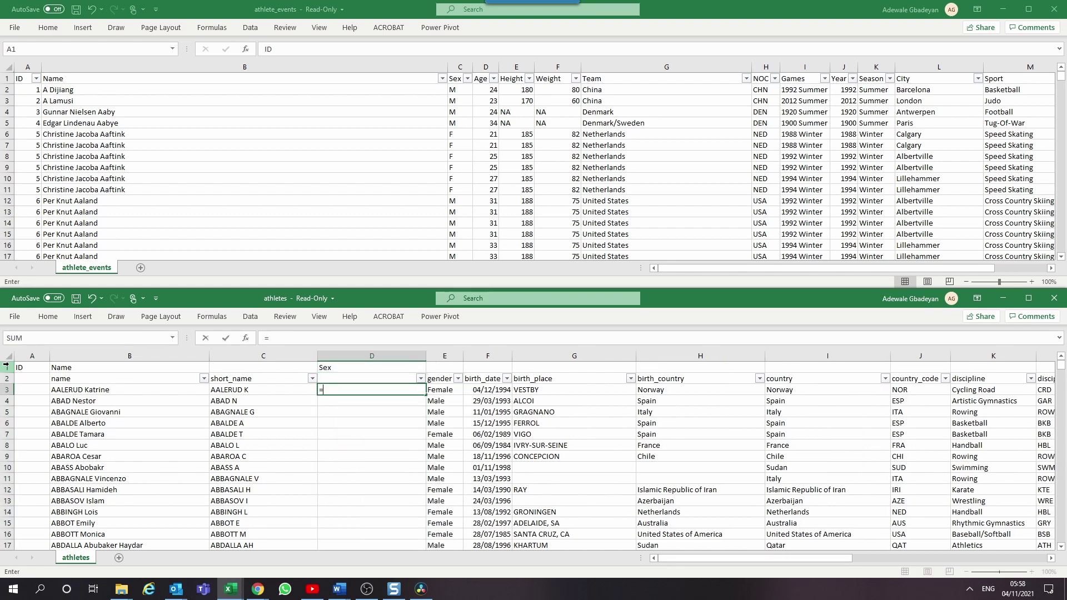
{"action": "type", "text": "=IF(E3=\"Female\",\"F\","}
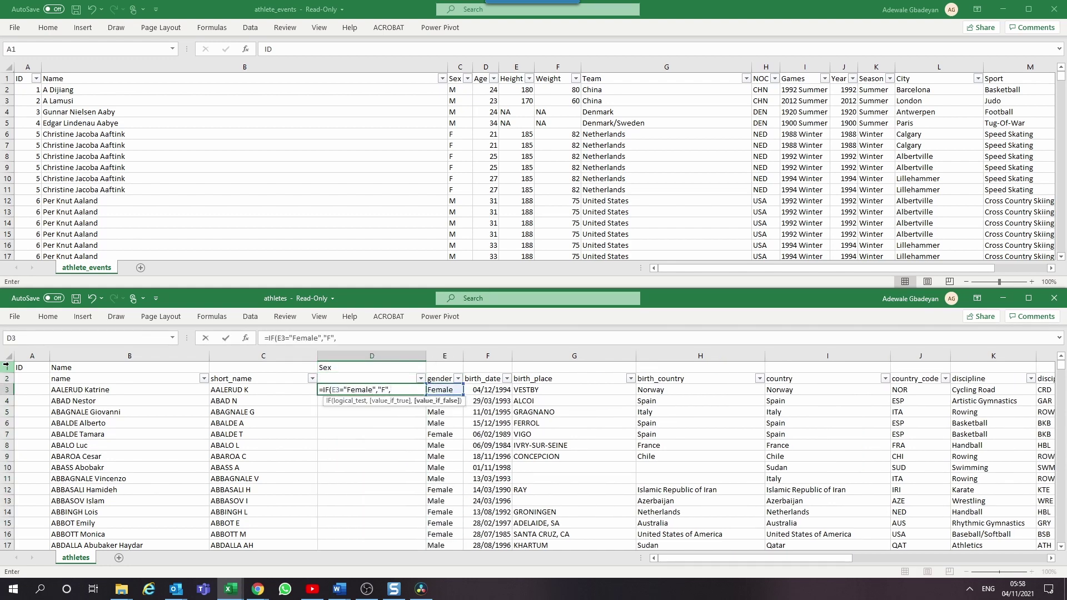
{"action": "type", "text": "IF(E3=\"Male\",\"M\",\"\"))"}
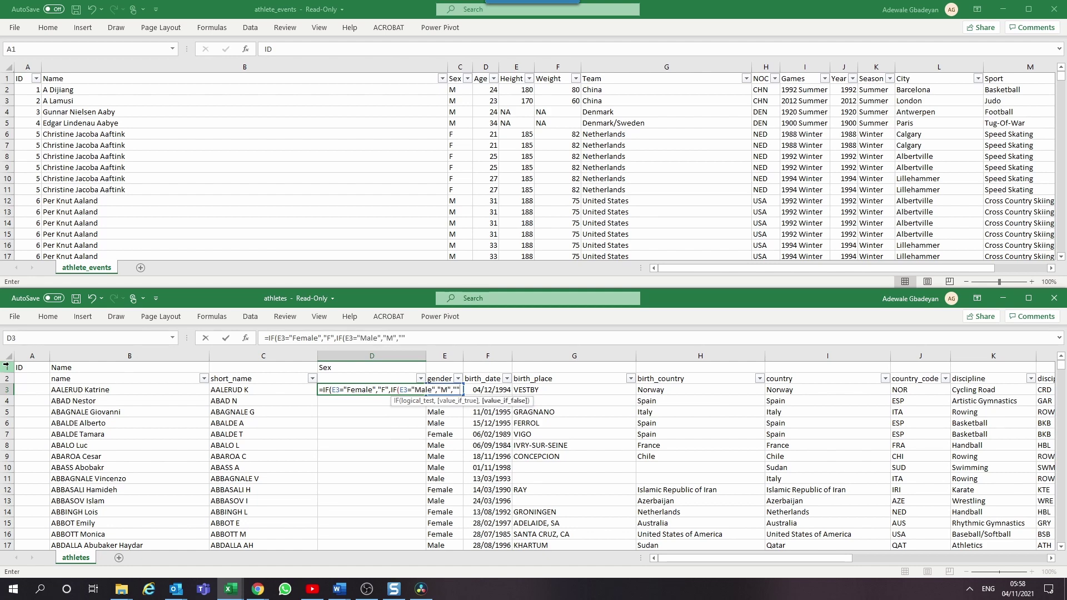
{"action": "key", "text": "Return"}
{"action": "key", "text": "Up"}
{"action": "double_click", "coordinate": [426, 394]}
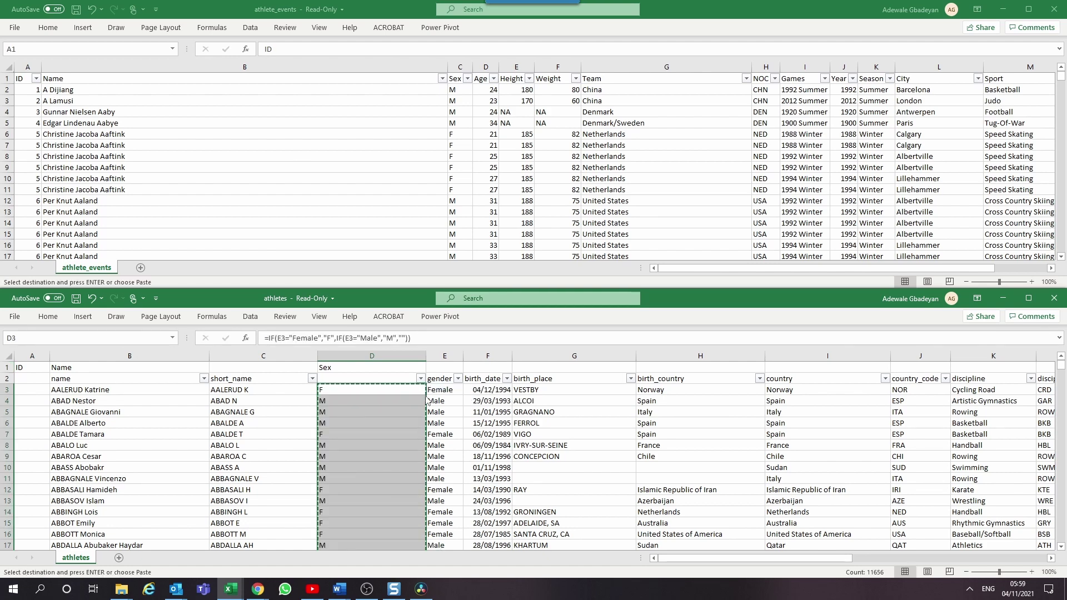
- Insert an Age column and put today's date in G1 above the birth dates
{"action": "left_click", "coordinate": [401, 379]}
{"action": "key", "text": "Right"}
{"action": "key", "text": "Right"}
{"action": "key", "text": "Up"}
{"action": "key", "text": "ctrl+shift+plus"}
{"action": "type", "text": "Age"}
{"action": "key", "text": "Tab"}
{"action": "key", "text": "ctrl+semicolon"}
{"action": "key", "text": "Return"}
- Enter =YEAR($G$1)-YEAR(G3) in the first Age cell and fill it down the column
{"action": "key", "text": "Down"}
{"action": "type", "text": "="}
{"action": "left_click", "coordinate": [394, 381]}
{"action": "key", "text": "BackSpace"}
{"action": "key", "text": "BackSpace"}
{"action": "type", "text": "YEAR("}
{"action": "key", "text": "Up"}
{"action": "key", "text": "Up"}
{"action": "key", "text": "Right"}
{"action": "key", "text": "F4"}
{"action": "type", "text": ")-YEAR("}
{"action": "key", "text": "Right"}
{"action": "type", "text": ")"}
{"action": "key", "text": "ctrl+Return"}
{"action": "key", "text": "ctrl+shift+Down"}
{"action": "key", "text": "ctrl+d"}
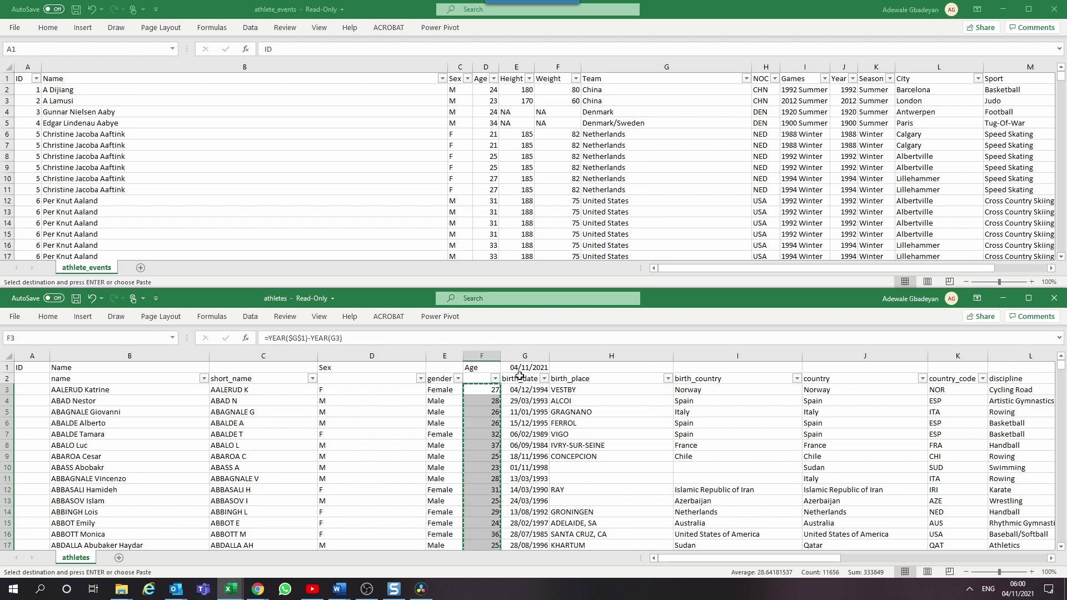
- Split the height_m/ft column into metres and feet on the '/' delimiter
{"action": "left_click", "coordinate": [520, 377]}
{"action": "key", "text": "ctrl+shift+Down"}
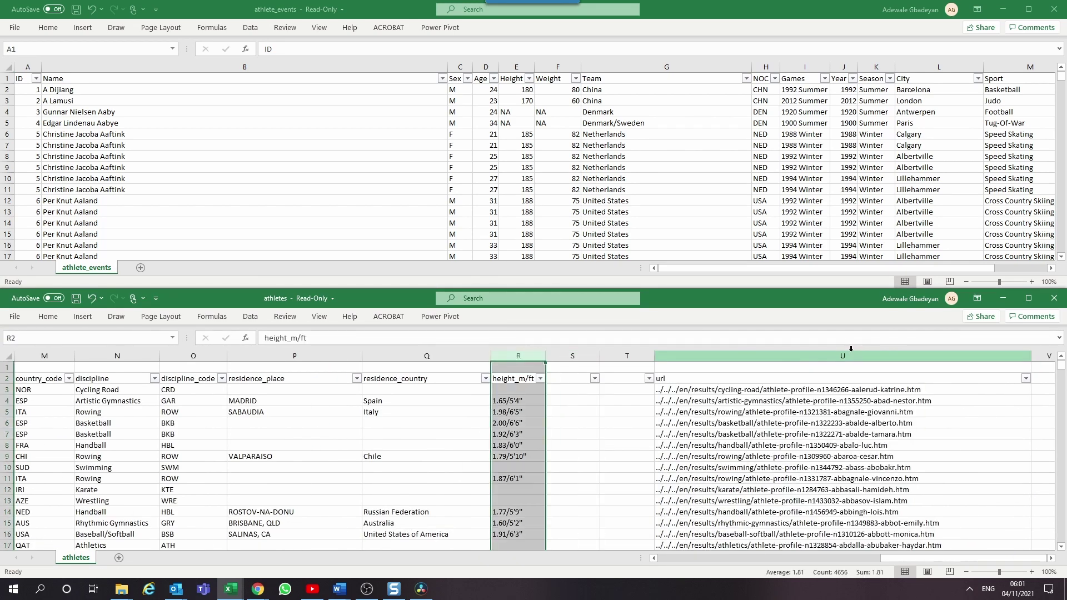
{"action": "key", "text": "alt+a"}
{"action": "key", "text": "e"}
{"action": "key", "text": "Return"}
{"action": "left_click", "coordinate": [406, 435]}
{"action": "type", "text": "/"}
{"action": "left_click", "coordinate": [649, 552]}
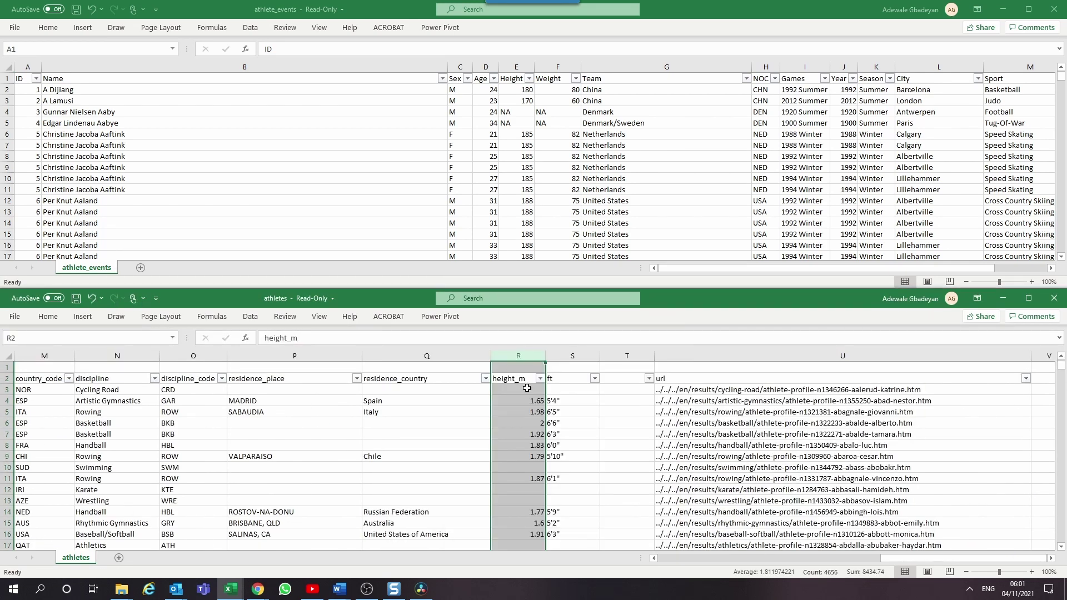
{"action": "left_click", "coordinate": [534, 401]}
{"action": "key", "text": "Up"}
- Paste the metre heights into the Height column as values
{"action": "key", "text": "Right"}
{"action": "key", "text": "Right"}
{"action": "key", "text": "Left"}
{"action": "key", "text": "Left"}
{"action": "key", "text": "Up"}
{"action": "key", "text": "ctrl+shift+Down"}
{"action": "key", "text": "ctrl+c"}
{"action": "key", "text": "Left"}
{"action": "key", "text": "Left"}
{"action": "key", "text": "Left"}
{"action": "key", "text": "Left"}
{"action": "key", "text": "Left"}
{"action": "key", "text": "Left"}
{"action": "key", "text": "Left"}
{"action": "key", "text": "Left"}
{"action": "key", "text": "Left"}
{"action": "key", "text": "Left"}
{"action": "key", "text": "Left"}
{"action": "key", "text": "Up"}
{"action": "key", "text": "ctrl+alt+v"}
{"action": "key", "text": "u"}
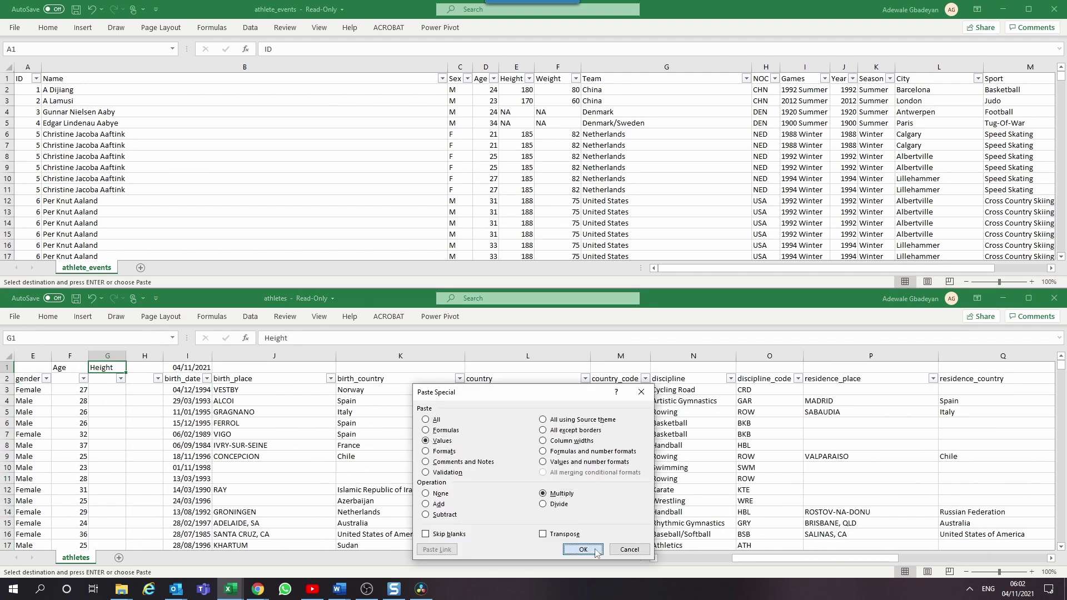
{"action": "key", "text": "Return"}
- Convert heights to centimetres with =R3*10 and check the Height filter values
{"action": "scroll", "coordinate": [298, 418], "scroll_direction": "right", "scroll_amount": 5}
{"action": "left_click", "coordinate": [745, 390]}
{"action": "type", "text": "=R3*10"}
{"action": "key", "text": "Return"}
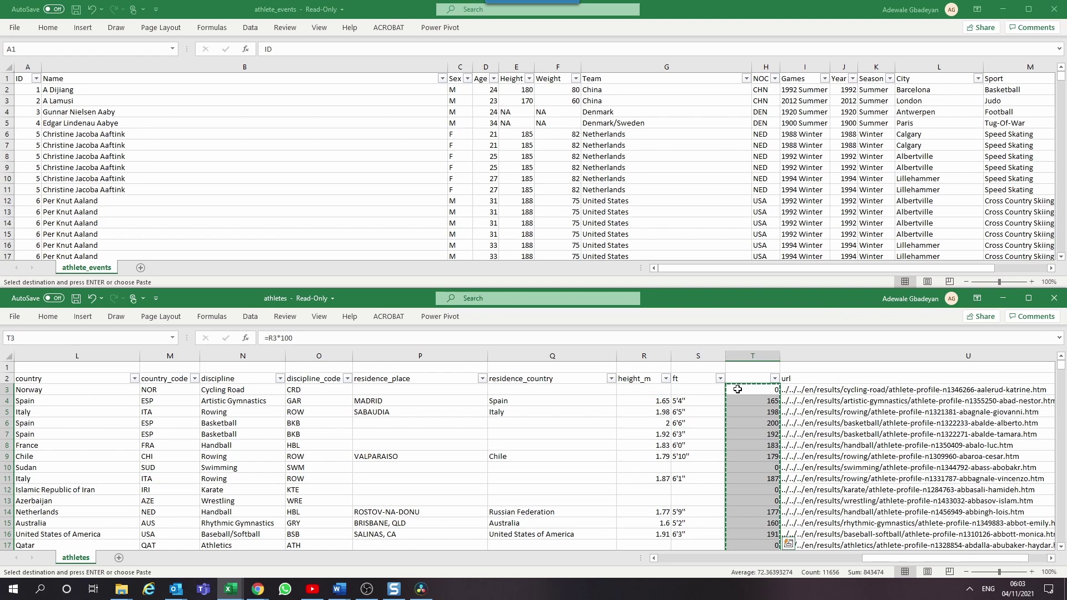
{"action": "key", "text": "Left"}
{"action": "key", "text": "Left"}
{"action": "key", "text": "Left"}
{"action": "key", "text": "Left"}
{"action": "key", "text": "Left"}
{"action": "key", "text": "Left"}
{"action": "key", "text": "Left"}
{"action": "key", "text": "Left"}
{"action": "key", "text": "Left"}
{"action": "key", "text": "Left"}
{"action": "key", "text": "Left"}
{"action": "key", "text": "Left"}
{"action": "key", "text": "Left"}
{"action": "key", "text": "Up"}
{"action": "key", "text": "Up"}
{"action": "left_click", "coordinate": [83, 378]}
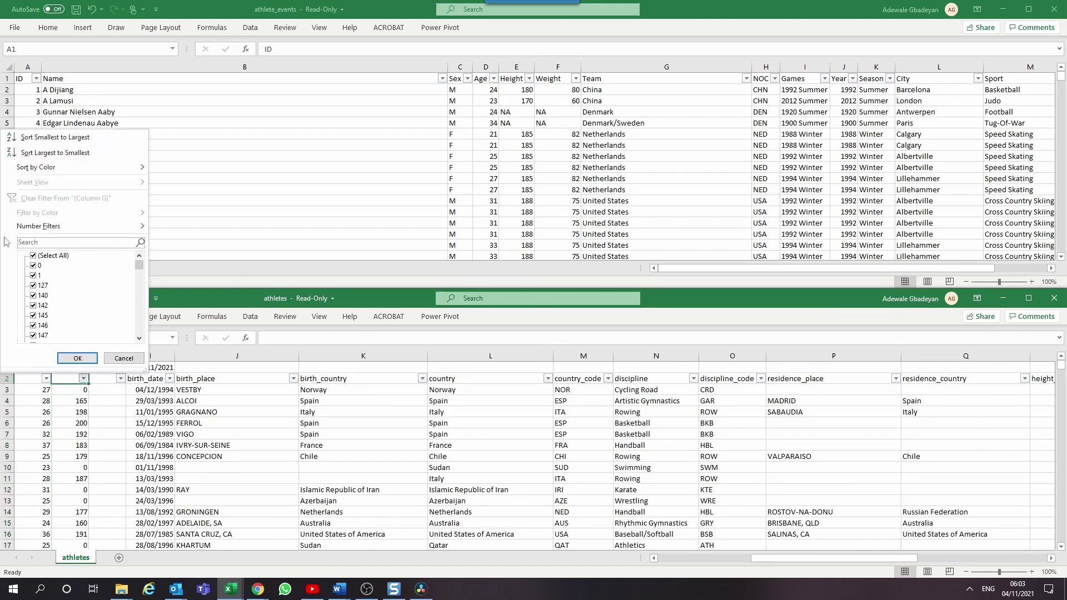
{"action": "left_click", "coordinate": [84, 362]}
{"action": "key", "text": "ctrl+z"}
- Add a Weight header and insert six empty columns for event fields
{"action": "left_click", "coordinate": [144, 367]}
{"action": "type", "text": "Weight"}
{"action": "key", "text": "Tab"}
{"action": "key", "text": "ctrl+space"}
{"action": "key", "text": "ctrl+shift+plus"}
- Head a column Team and paste the country and country_code data as values
{"action": "type", "text": "Team"}
{"action": "key", "text": "Right"}
{"action": "key", "text": "Right"}
{"action": "key", "text": "Right"}
{"action": "key", "text": "Right"}
{"action": "key", "text": "Right"}
{"action": "key", "text": "Right"}
{"action": "key", "text": "Right"}
{"action": "key", "text": "Right"}
{"action": "key", "text": "Right"}
{"action": "key", "text": "Down"}
{"action": "key", "text": "shift+Right"}
{"action": "key", "text": "ctrl+space"}
{"action": "key", "text": "ctrl+c"}
{"action": "key", "text": "Left"}
{"action": "key", "text": "Left"}
{"action": "key", "text": "Left"}
{"action": "key", "text": "Left"}
{"action": "key", "text": "Left"}
{"action": "key", "text": "Left"}
{"action": "key", "text": "Left"}
{"action": "key", "text": "Left"}
{"action": "key", "text": "Left"}
{"action": "key", "text": "ctrl+alt+v"}
{"action": "key", "text": "v"}
{"action": "key", "text": "Return"}
- Add the NOC, Games and Year headers
{"action": "key", "text": "Up"}
{"action": "key", "text": "Right"}
{"action": "type", "text": "NOC"}
{"action": "key", "text": "Tab"}
{"action": "type", "text": "Games"}
{"action": "key", "text": "Tab"}
{"action": "type", "text": "Year"}
{"action": "key", "text": "Return"}
- Enter 2021 Summer, 2021 and Summer in the first row, adding Season and City headers
{"action": "key", "text": "Down"}
{"action": "key", "text": "Right"}
{"action": "type", "text": "2021 Summer"}
{"action": "key", "text": "Tab"}
{"action": "type", "text": "2021"}
{"action": "key", "text": "Up"}
{"action": "key", "text": "Up"}
{"action": "key", "text": "Right"}
{"action": "type", "text": "Season"}
{"action": "key", "text": "Tab"}
{"action": "type", "text": "City"}
{"action": "key", "text": "Return"}
{"action": "key", "text": "Down"}
{"action": "type", "text": "Summer"}
- Copy the 2021 Summer Tokyo values down all rows and insert a Sport column
{"action": "double_click", "coordinate": [387, 395]}
{"action": "key", "text": "ctrl+z"}
{"action": "key", "text": "ctrl+c"}
{"action": "key", "text": "ctrl+shift+Down"}
{"action": "key", "text": "ctrl+v"}
{"action": "key", "text": "ctrl+Up"}
{"action": "key", "text": "Up"}
{"action": "key", "text": "Up"}
{"action": "key", "text": "Right"}
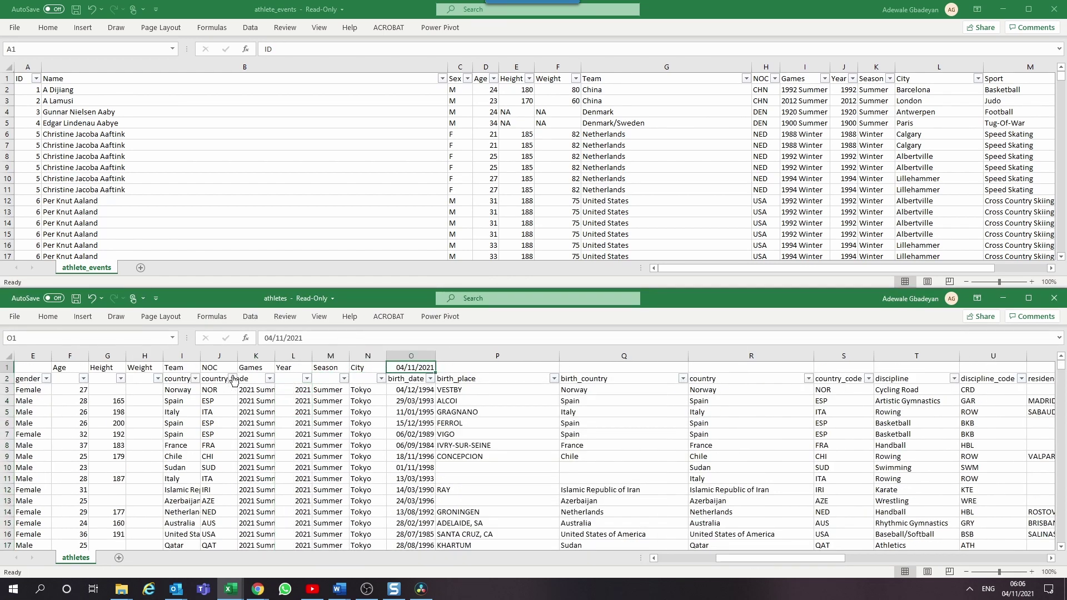
{"action": "key", "text": "ctrl+shift+equal"}
{"action": "type", "text": "Sport"}
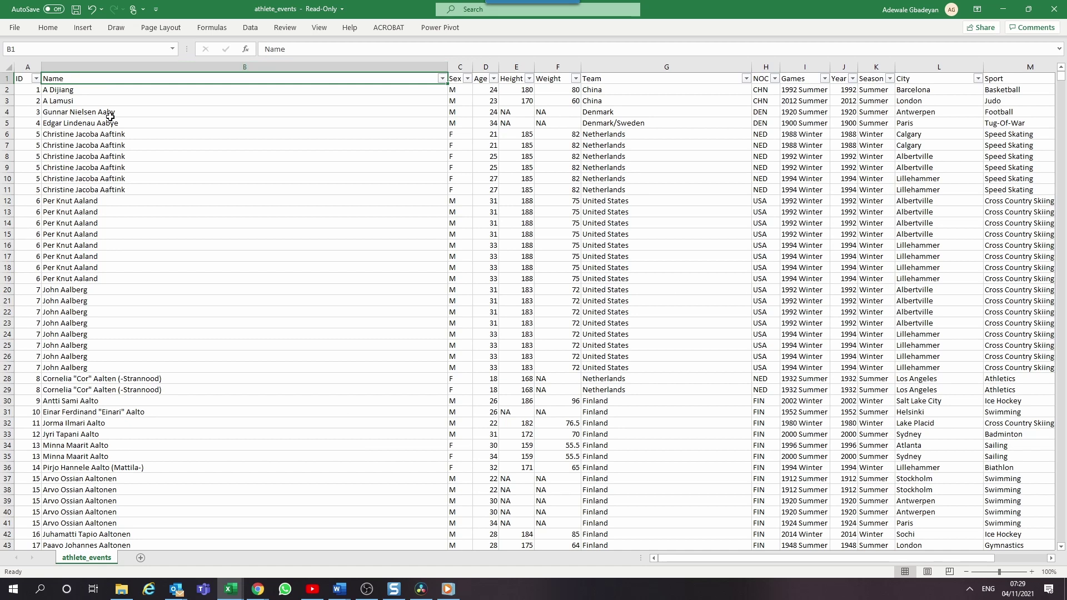
- Insert a PivotTable from the athlete_events range on a new worksheet
{"action": "left_click", "coordinate": [109, 112]}
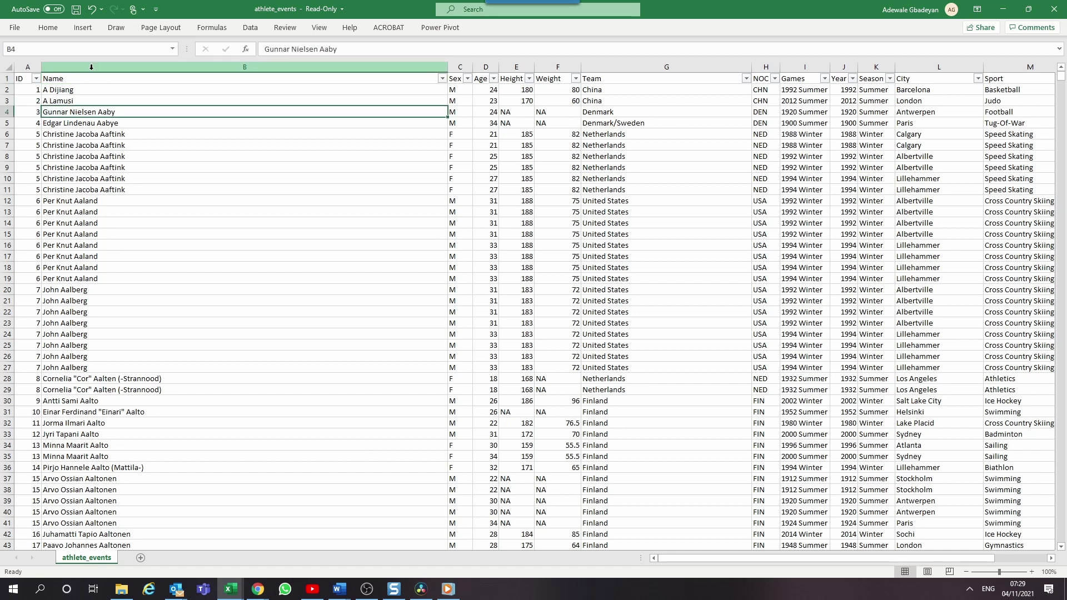
{"action": "left_click", "coordinate": [88, 88]}
{"action": "left_click", "coordinate": [88, 28]}
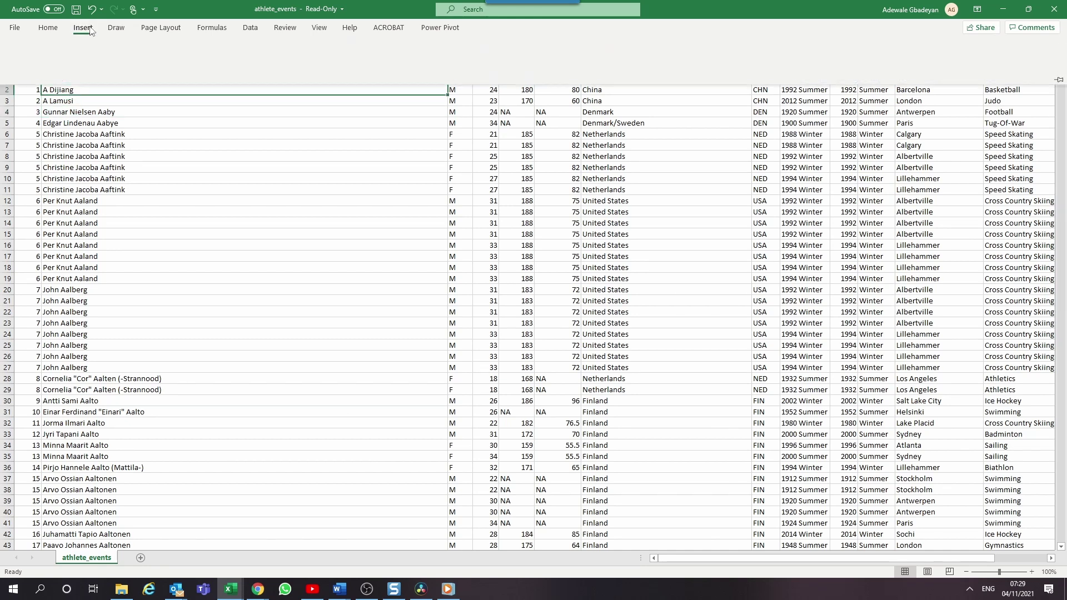
{"action": "left_click", "coordinate": [31, 69]}
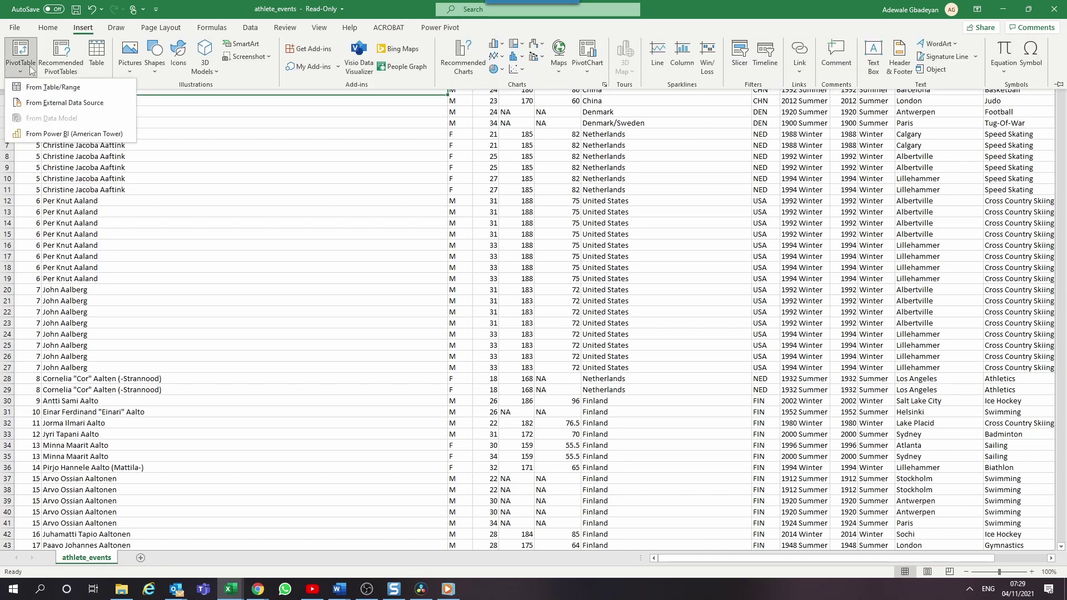
{"action": "left_click", "coordinate": [53, 87]}
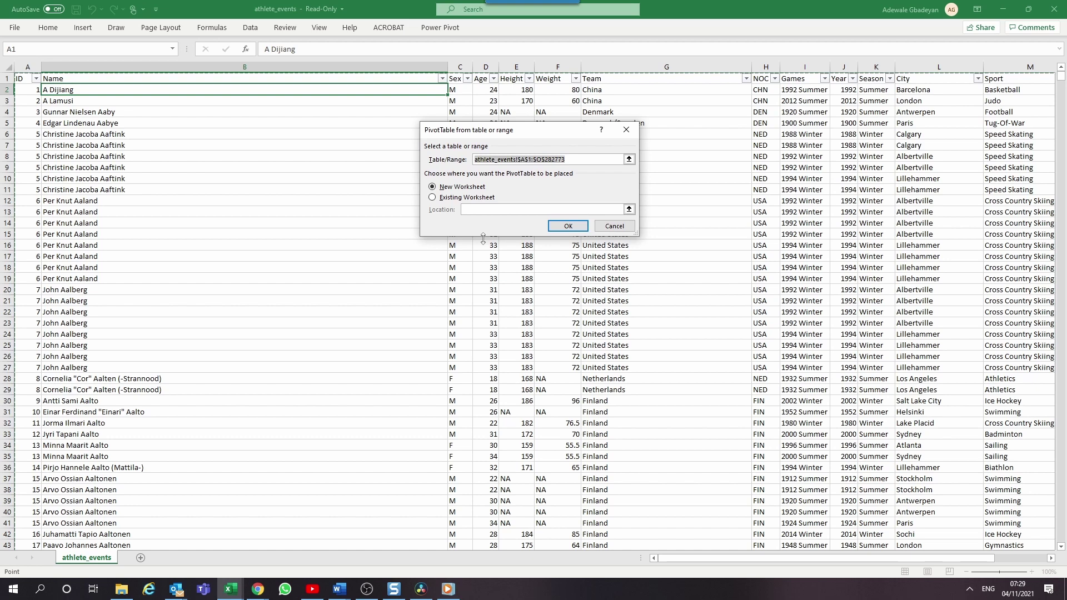
{"action": "left_click", "coordinate": [568, 225]}
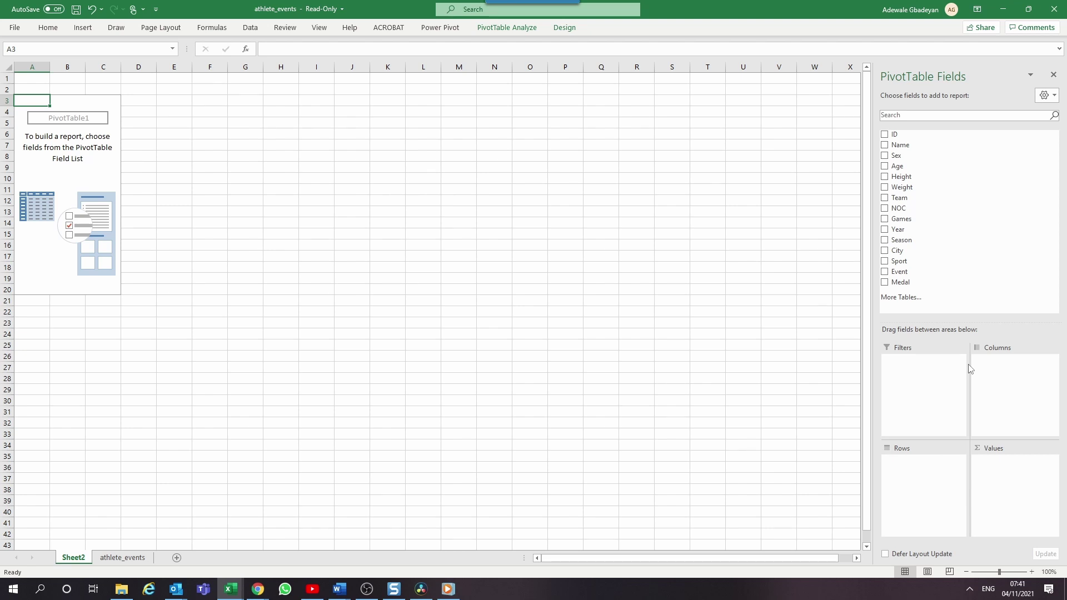
- Lay out the pivot with Year in Rows, Sex in Columns, Count of Name in Values and Season as filter
{"action": "left_click_drag", "start_coordinate": [911, 229], "coordinate": [918, 462]}
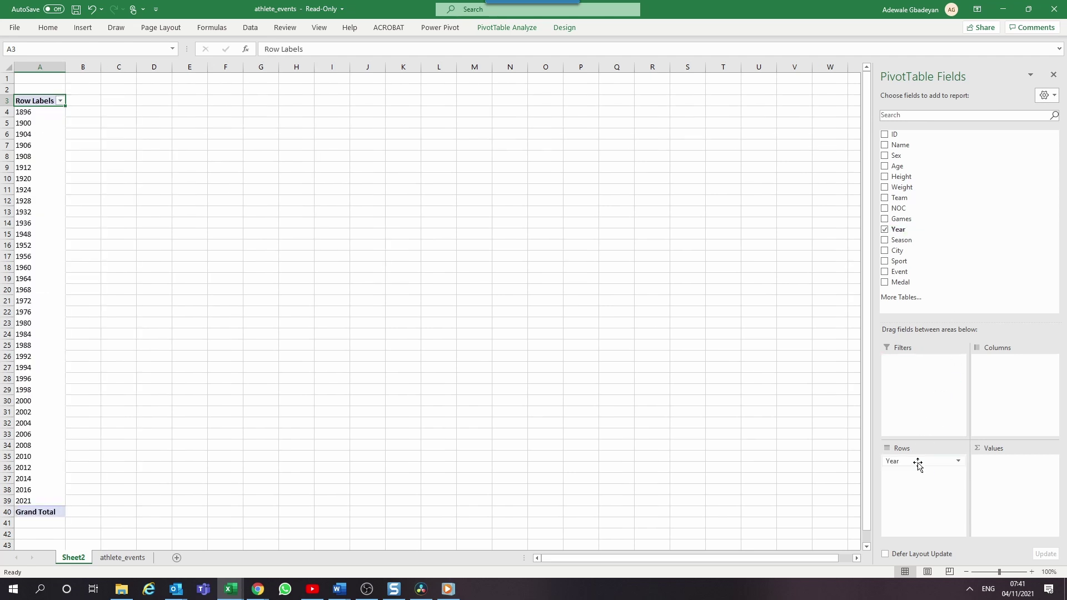
{"action": "left_click_drag", "start_coordinate": [905, 155], "coordinate": [1001, 370]}
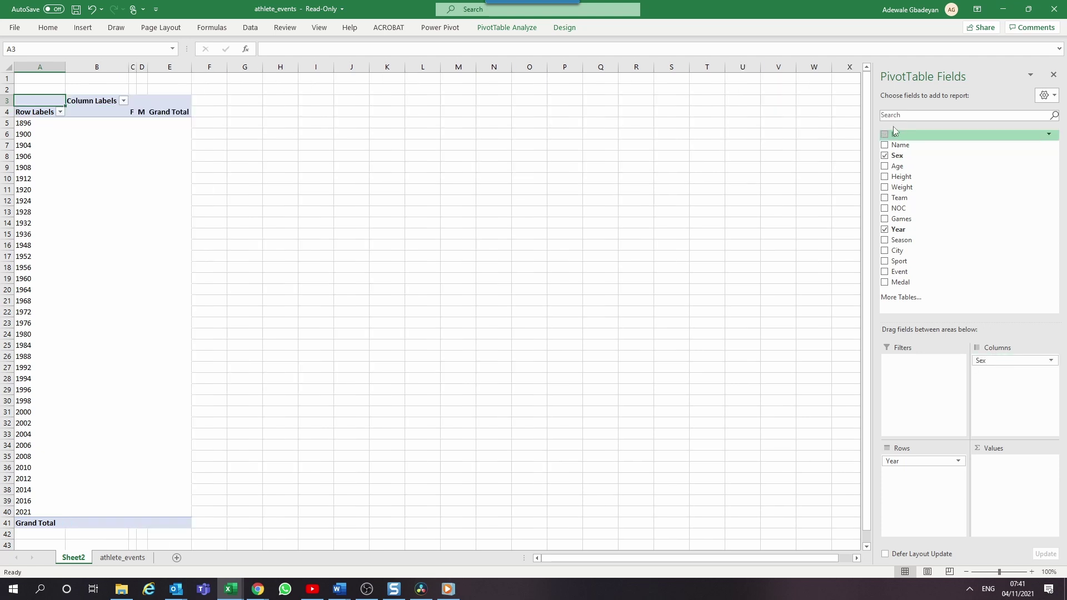
{"action": "left_click_drag", "start_coordinate": [900, 145], "coordinate": [1017, 487]}
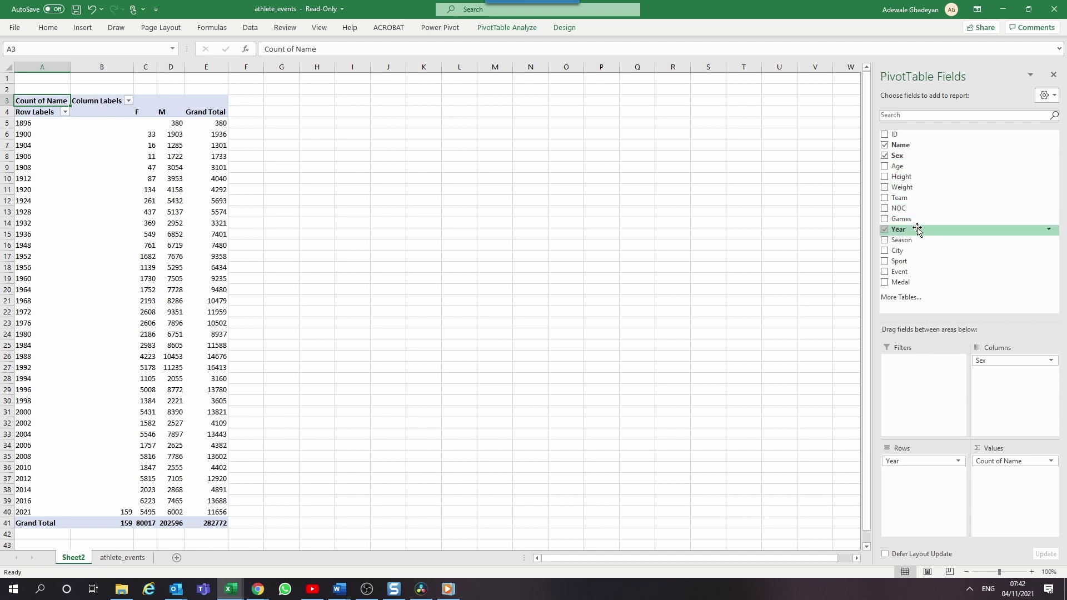
{"action": "left_click_drag", "start_coordinate": [918, 240], "coordinate": [925, 365]}
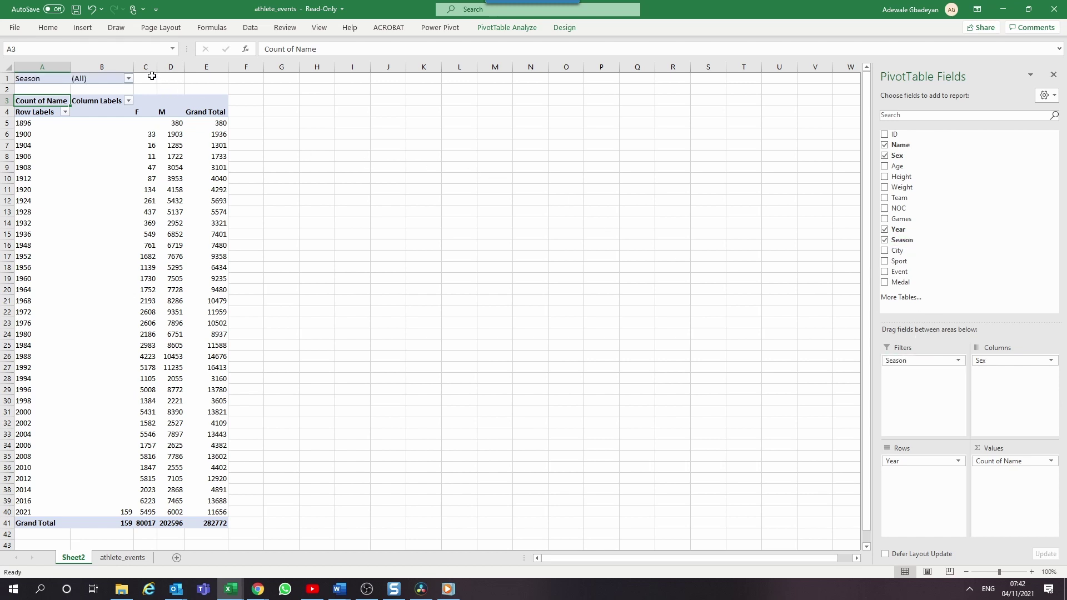
- Set the Season filter to Summer so only Summer Games athletes are counted
{"action": "left_click", "coordinate": [128, 78]}
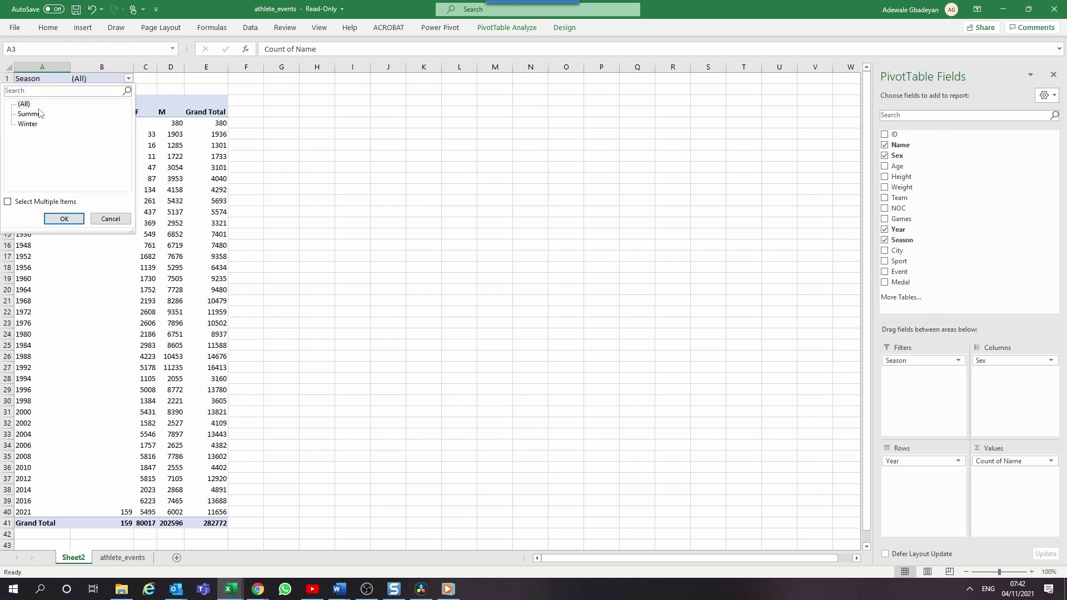
{"action": "left_click", "coordinate": [38, 114]}
{"action": "left_click", "coordinate": [64, 219]}
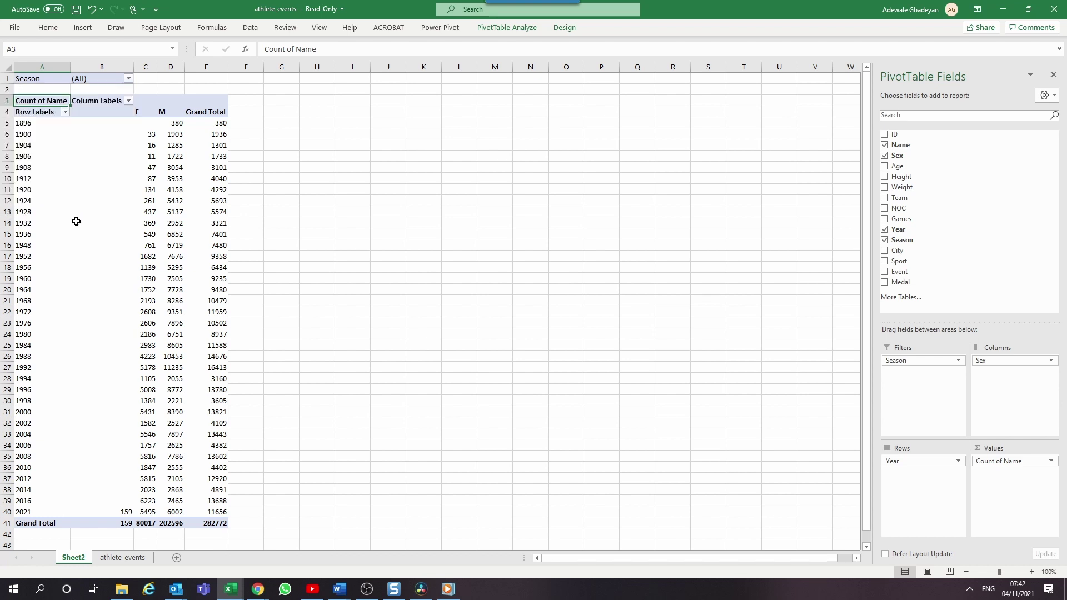
{"action": "left_click", "coordinate": [506, 27]}
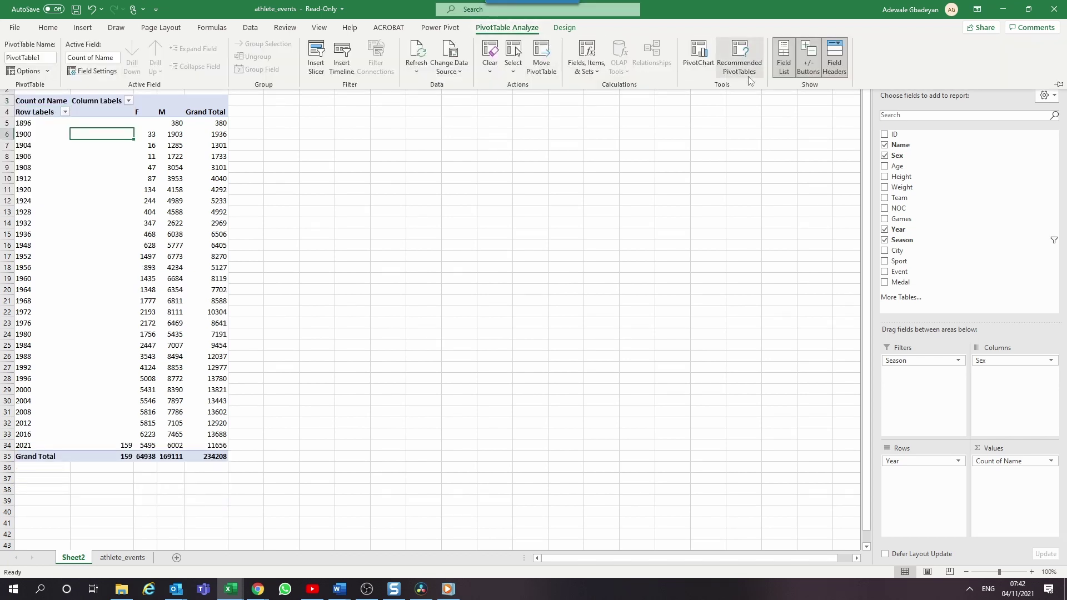
- Insert a Line PivotChart from the Year-by-Sex pivot table
{"action": "left_click", "coordinate": [707, 49]}
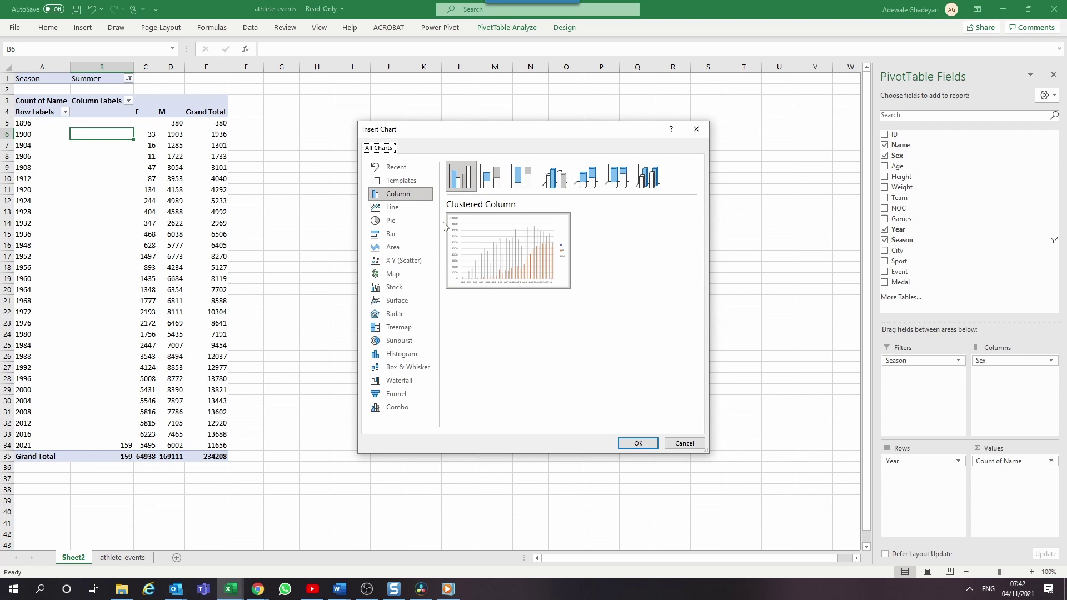
{"action": "left_click", "coordinate": [392, 207]}
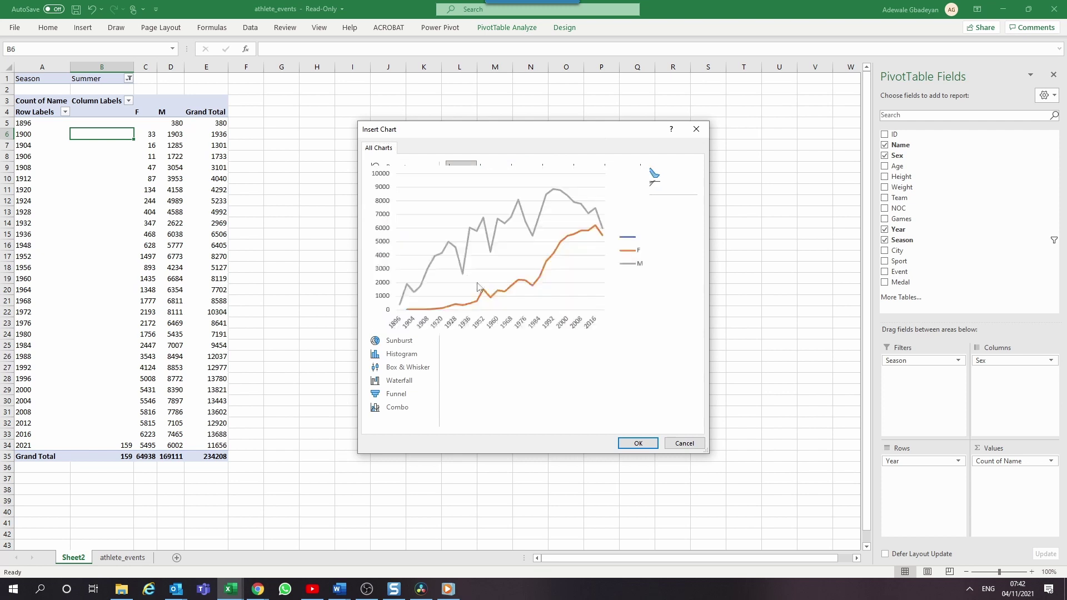
{"action": "left_click", "coordinate": [637, 443]}
- Move the line chart up beside the pivot table and enlarge it so the year labels fit
{"action": "left_click_drag", "start_coordinate": [486, 236], "coordinate": [486, 129]}
{"action": "left_click_drag", "start_coordinate": [570, 286], "coordinate": [609, 321]}
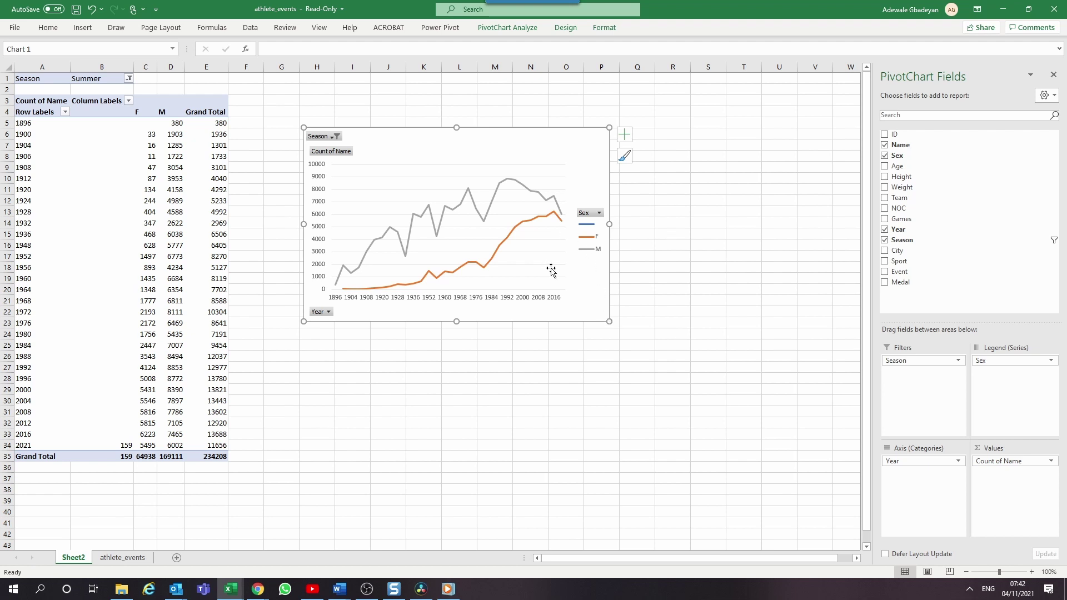
{"action": "left_click_drag", "start_coordinate": [605, 321], "coordinate": [712, 348]}
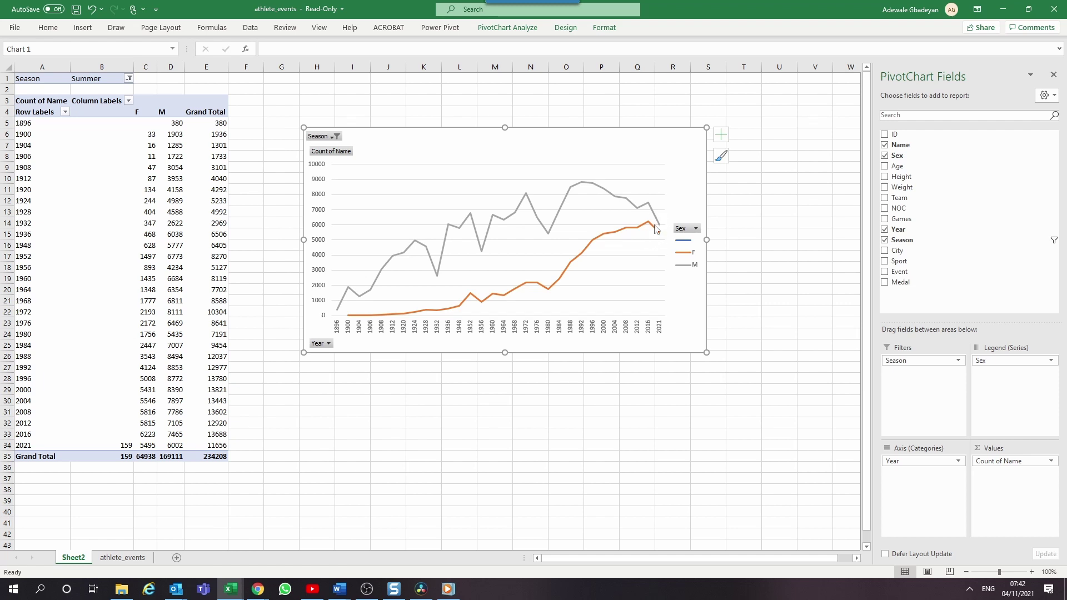
{"action": "left_click_drag", "start_coordinate": [707, 352], "coordinate": [741, 370]}
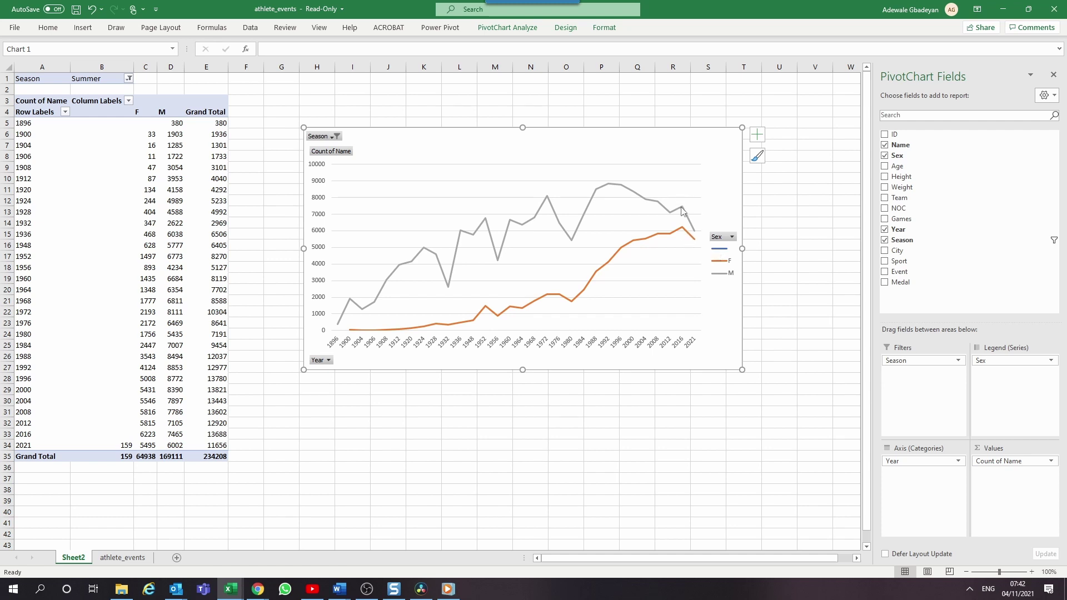
{"action": "mouse_move", "coordinate": [682, 210]}
{"action": "mouse_move", "coordinate": [673, 236]}
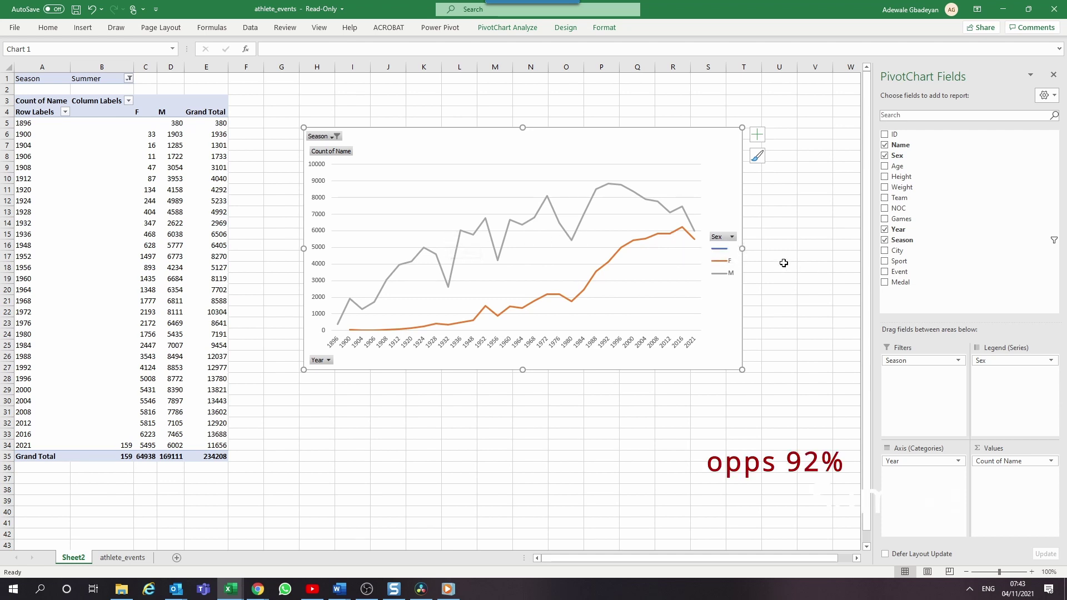
- Select the entire year-by-sex PivotTable and copy it with Ctrl+C
{"action": "key", "text": "space"}
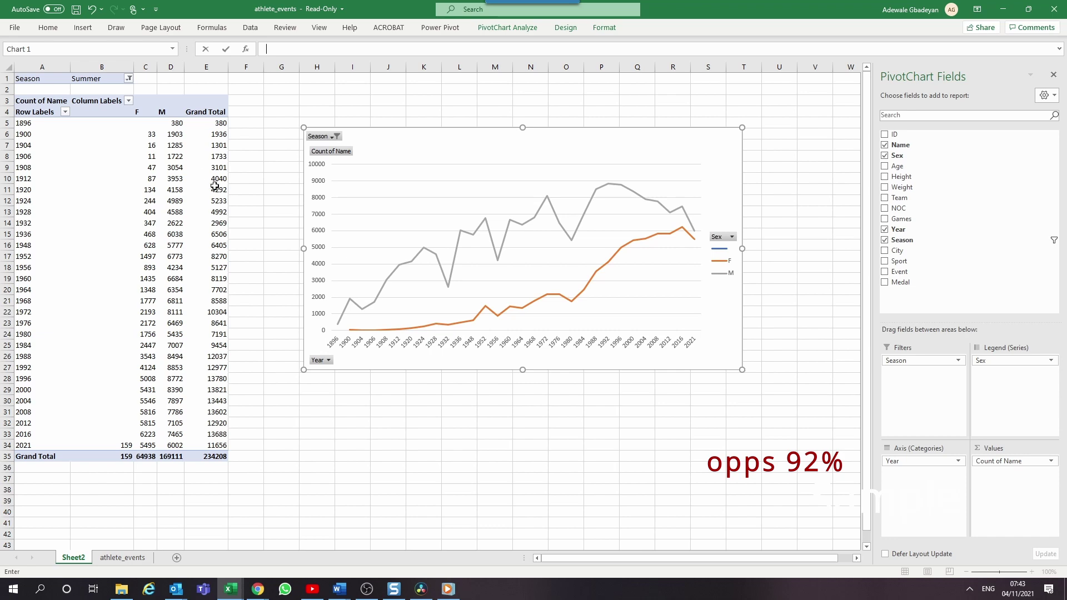
{"action": "left_click", "coordinate": [87, 29]}
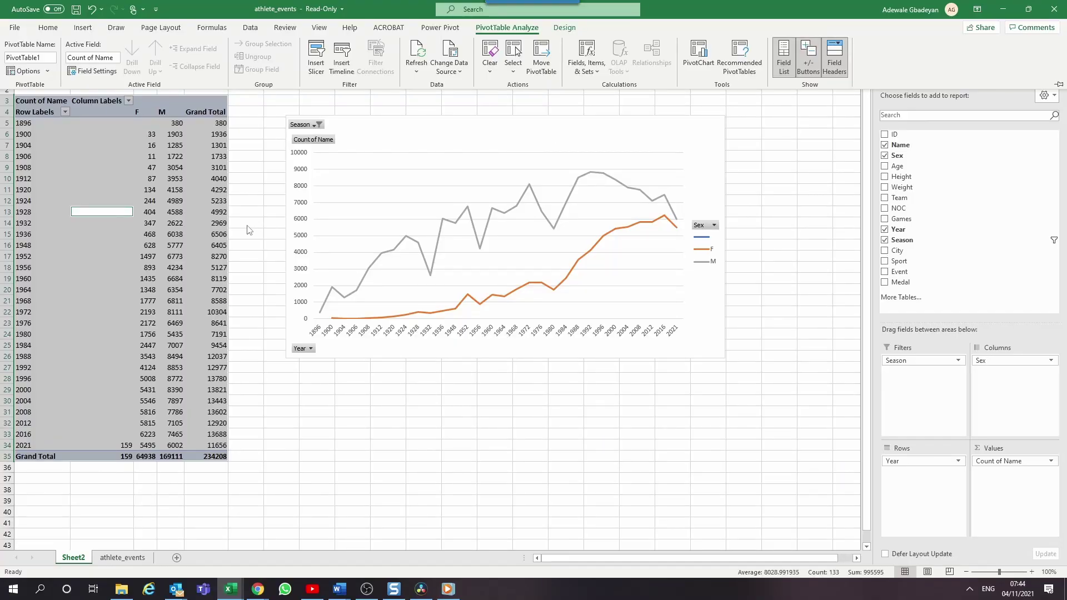
{"action": "key", "text": "ctrl+c"}
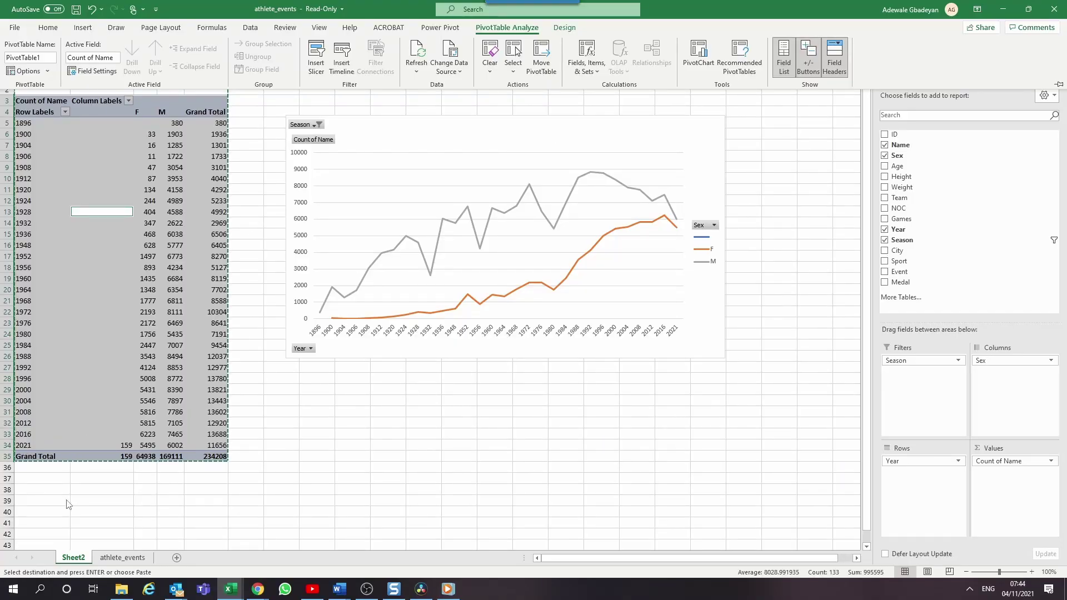
- Paste the pivot copy at A42 and rearrange it with NOC in Rows and Sex and Season as filters
{"action": "left_click", "coordinate": [37, 532]}
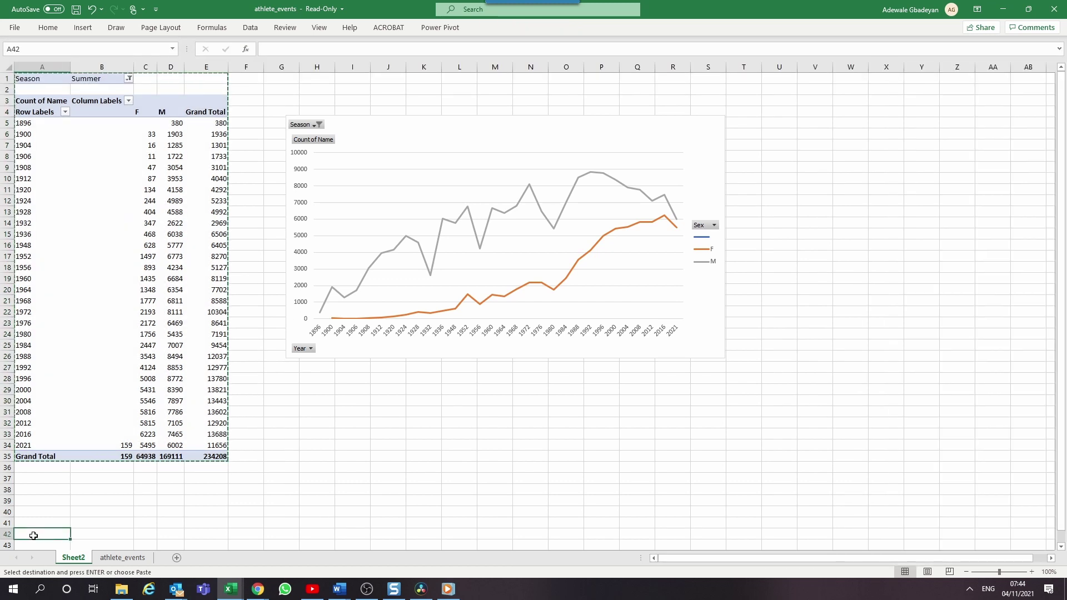
{"action": "key", "text": "ctrl+v"}
{"action": "scroll", "coordinate": [252, 472], "scroll_direction": "down", "scroll_amount": 1}
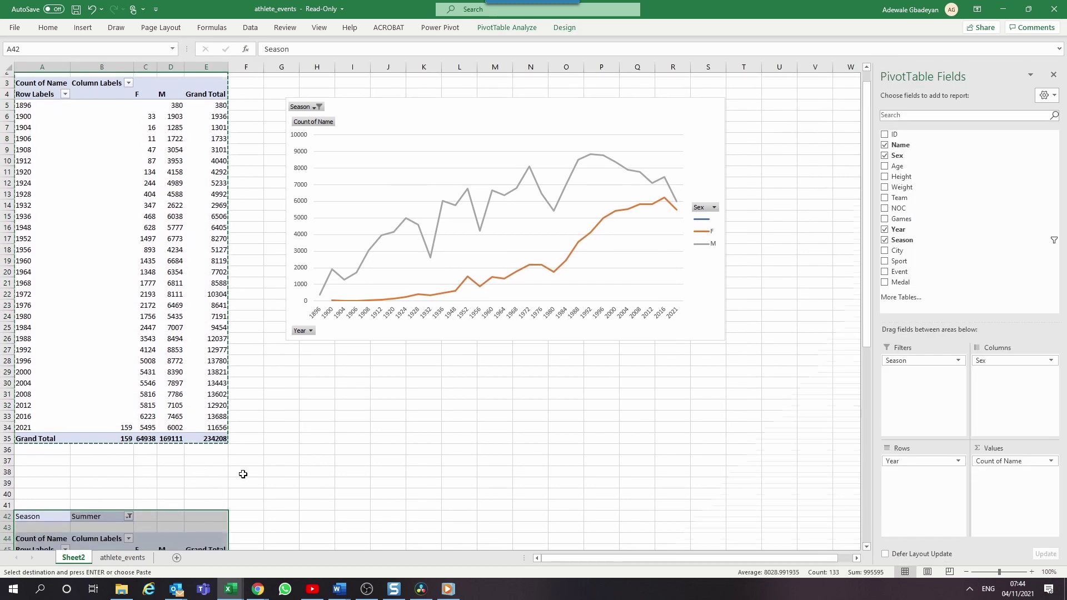
{"action": "left_click_drag", "start_coordinate": [868, 202], "coordinate": [868, 349]}
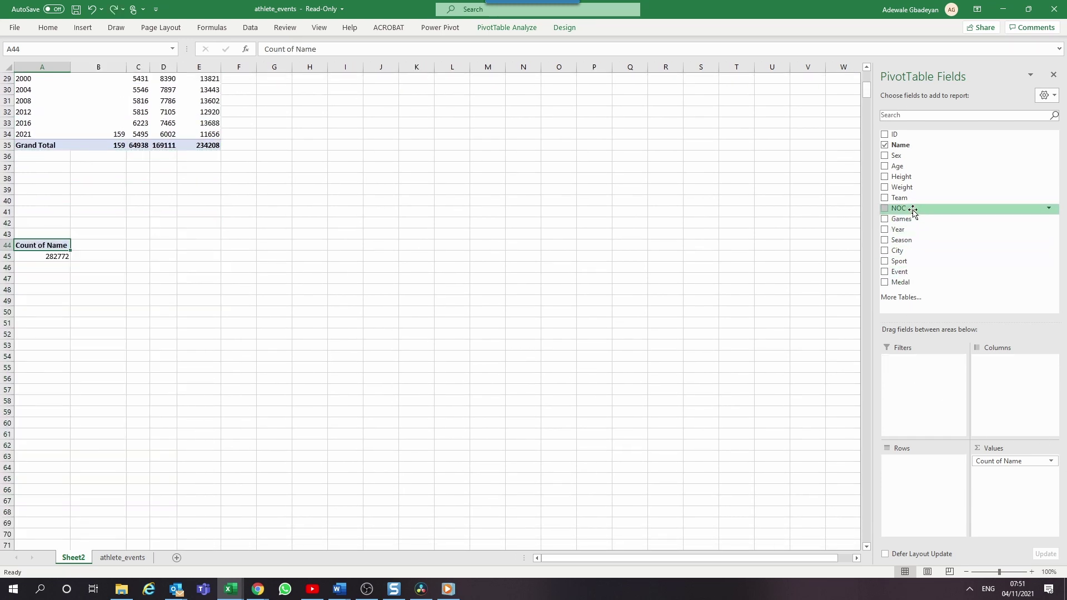
{"action": "left_click_drag", "start_coordinate": [911, 209], "coordinate": [901, 444]}
{"action": "left_click_drag", "start_coordinate": [911, 157], "coordinate": [923, 399]}
{"action": "left_click_drag", "start_coordinate": [921, 240], "coordinate": [917, 358]}
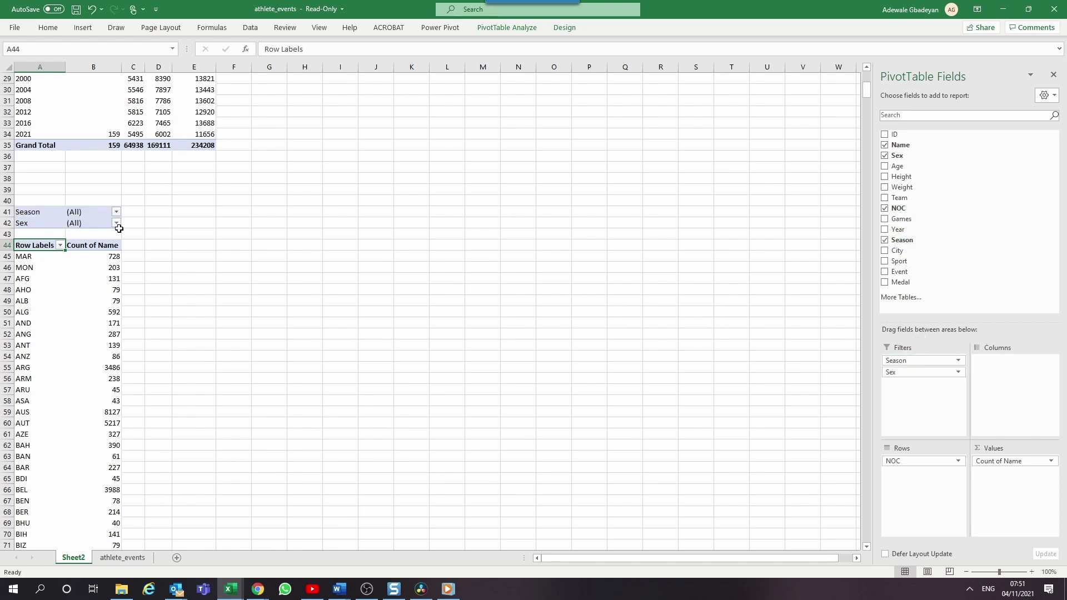
- Filter the country pivot to Season Summer and Sex F
{"action": "left_click", "coordinate": [116, 211]}
{"action": "left_click", "coordinate": [30, 246]}
{"action": "left_click", "coordinate": [70, 350]}
{"action": "left_click", "coordinate": [116, 223]}
{"action": "left_click", "coordinate": [22, 259]}
{"action": "left_click", "coordinate": [64, 363]}
- Sort the NOC countries in descending order by Count of Name
{"action": "left_click", "coordinate": [60, 245]}
{"action": "left_click", "coordinate": [50, 289]}
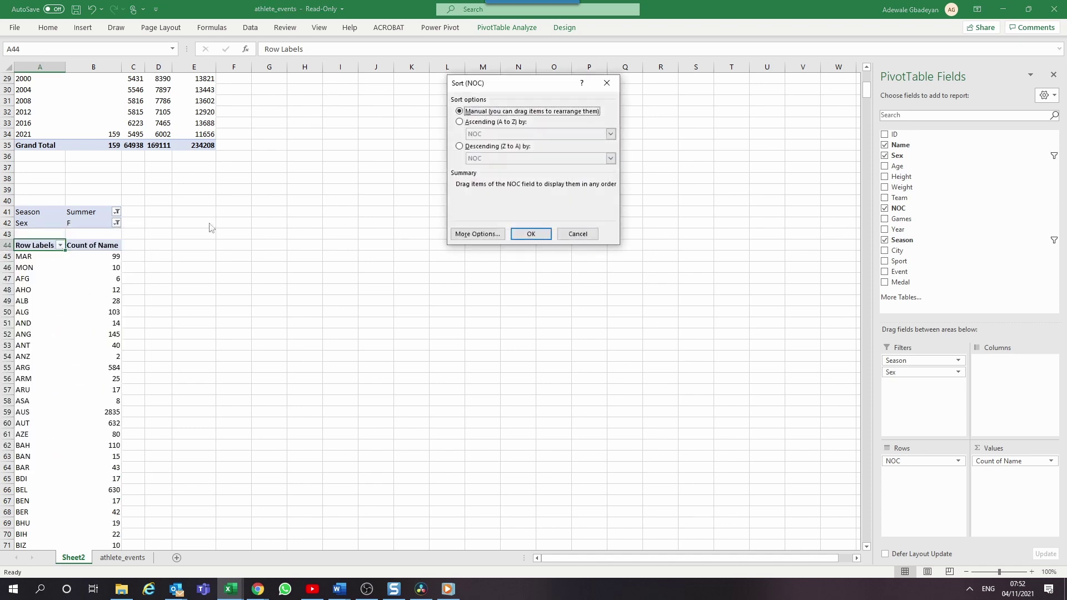
{"action": "left_click", "coordinate": [459, 146]}
{"action": "left_click", "coordinate": [489, 158]}
{"action": "left_click", "coordinate": [493, 175]}
{"action": "left_click", "coordinate": [530, 234]}
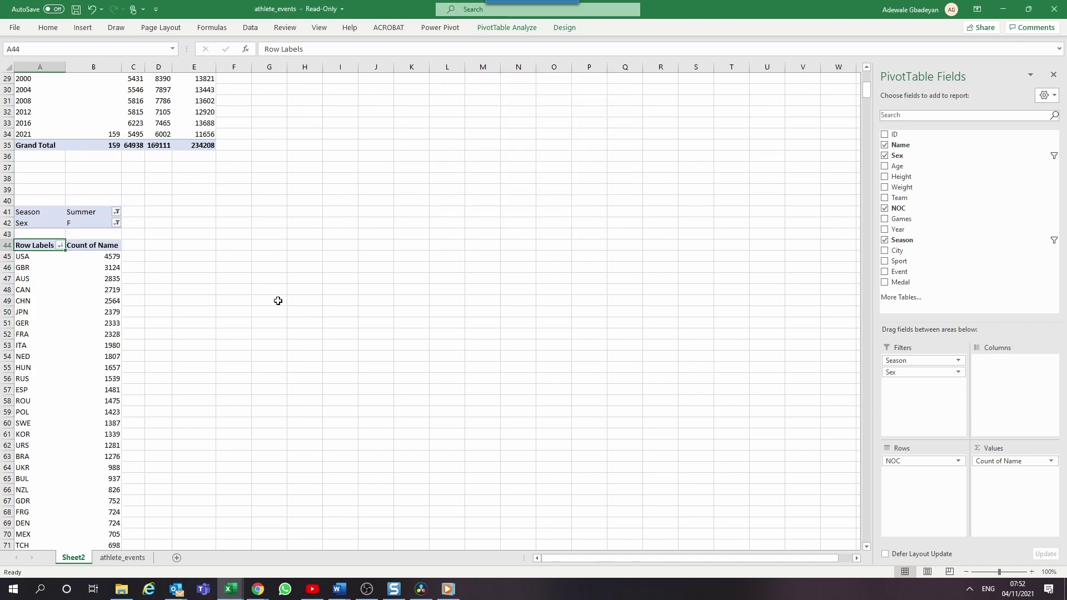
- Insert a Bar PivotChart from the country pivot
{"action": "left_click", "coordinate": [111, 278]}
{"action": "left_click", "coordinate": [507, 27]}
{"action": "left_click", "coordinate": [700, 59]}
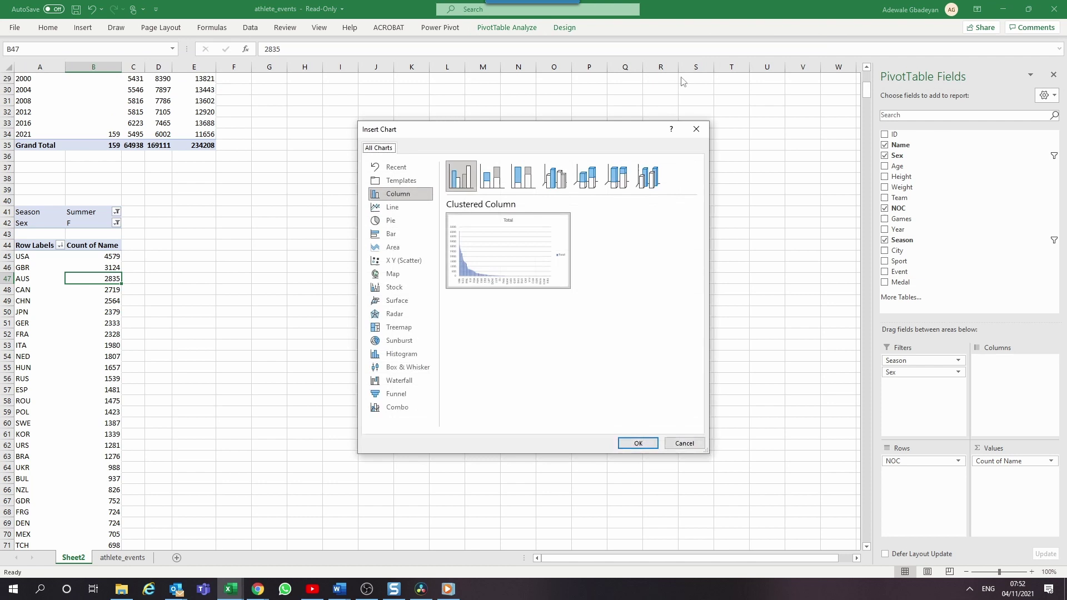
{"action": "left_click", "coordinate": [400, 233]}
{"action": "left_click", "coordinate": [637, 443]}
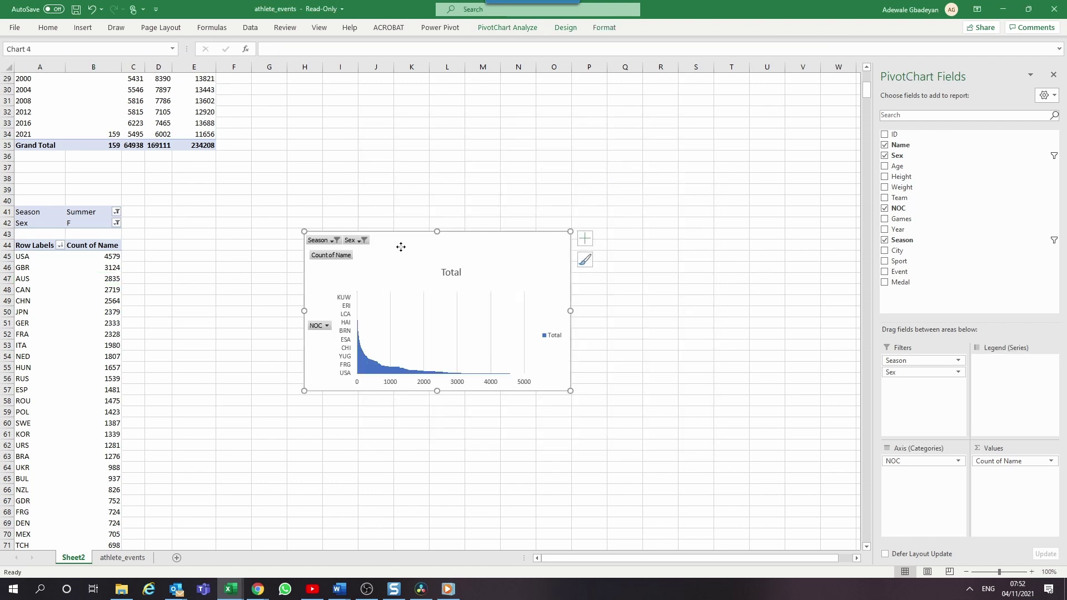
- Position the bar chart beside the country list and stretch it into a tall, narrow shape
{"action": "left_click_drag", "start_coordinate": [400, 245], "coordinate": [381, 176]}
{"action": "left_click_drag", "start_coordinate": [516, 327], "coordinate": [436, 539]}
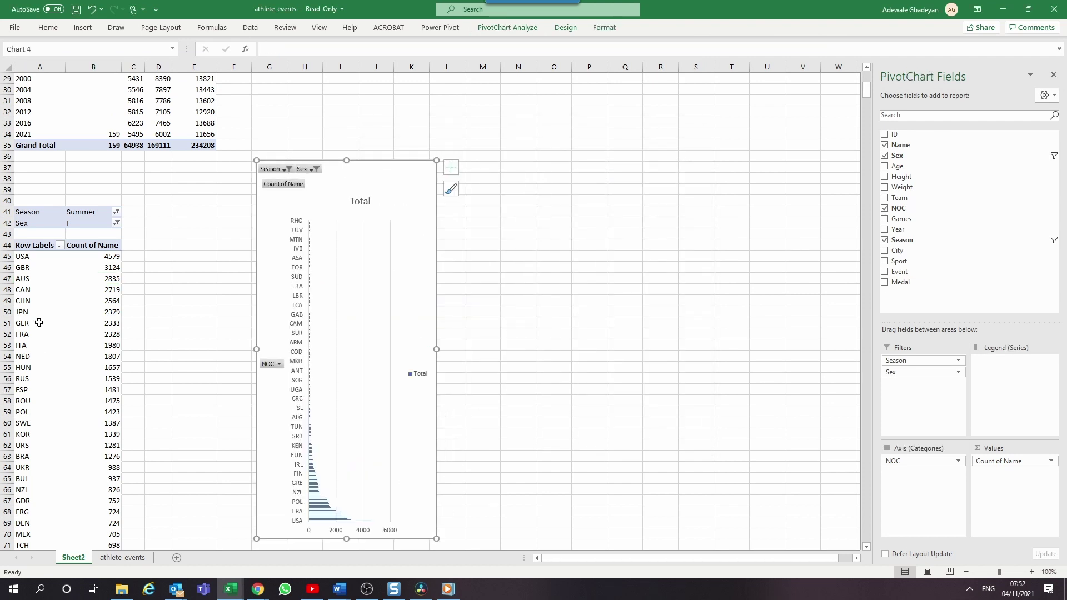
{"action": "left_click_drag", "start_coordinate": [109, 256], "coordinate": [116, 307]}
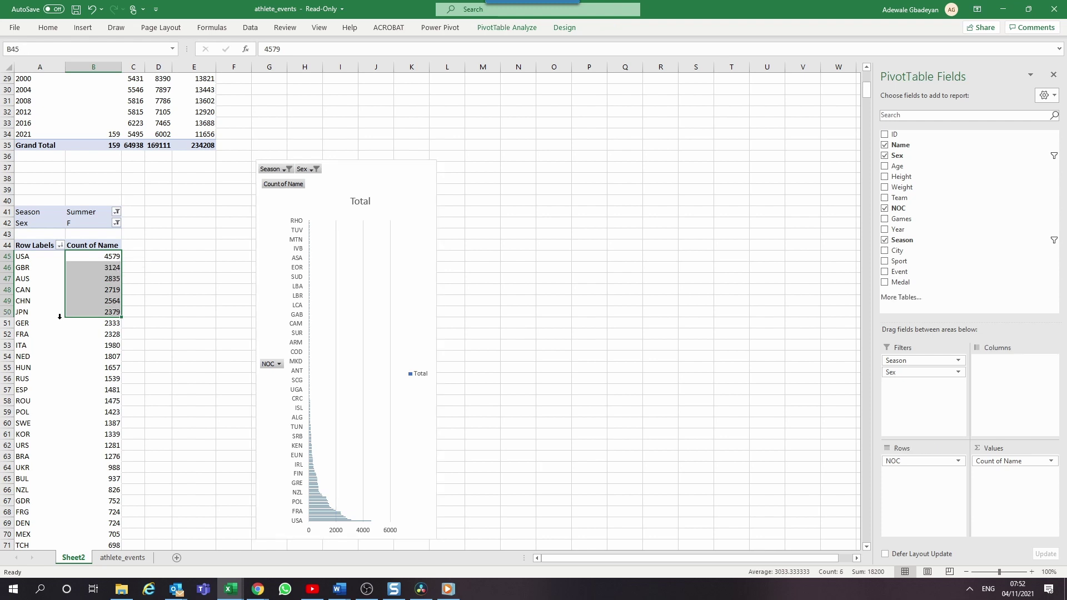
{"action": "left_click", "coordinate": [92, 279]}
{"action": "left_click_drag", "start_coordinate": [405, 168], "coordinate": [379, 175]}
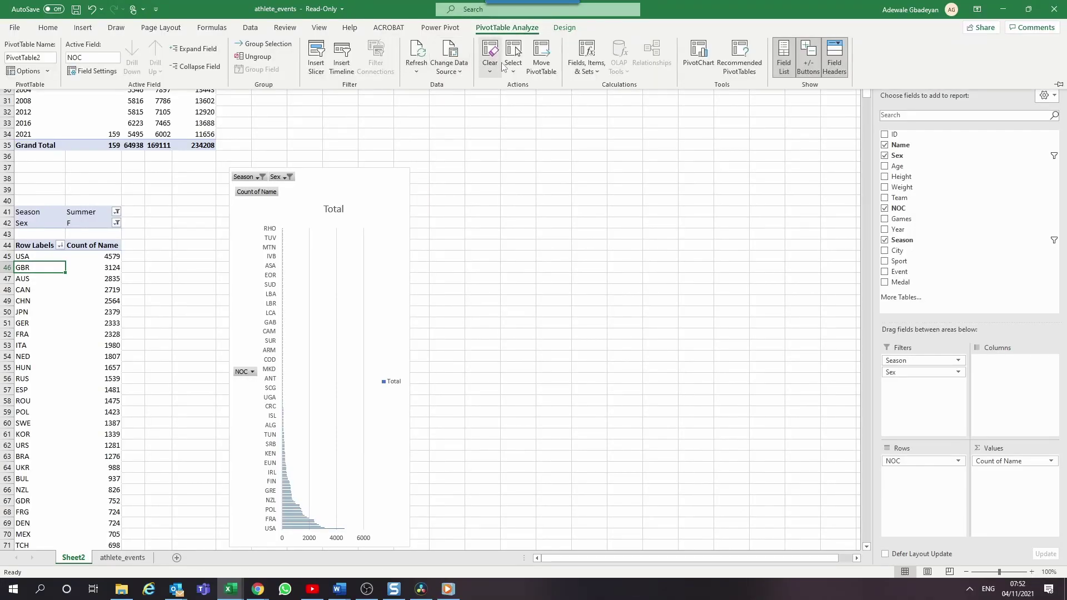
- Copy the entire country pivot table and paste it at P37
{"action": "left_click", "coordinate": [502, 67]}
{"action": "left_click", "coordinate": [526, 138]}
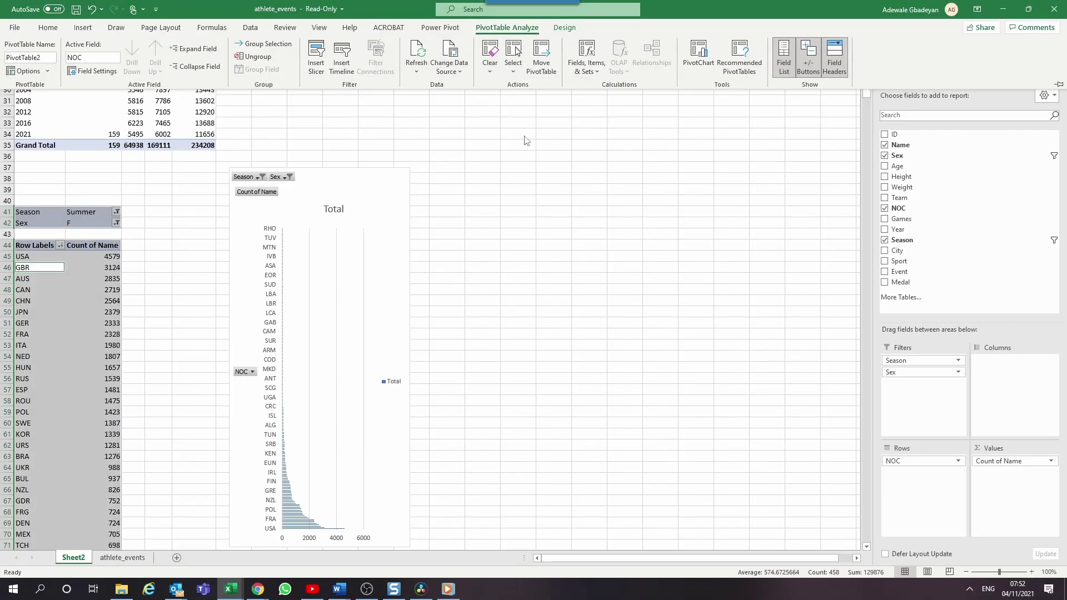
{"action": "key", "text": "ctrl+c"}
{"action": "left_click", "coordinate": [580, 165]}
{"action": "key", "text": "ctrl+v"}
- Rearrange the copy with Sport in Rows, Sex in Columns and Year as a filter, removing NOC
{"action": "left_click_drag", "start_coordinate": [911, 360], "coordinate": [948, 264]}
{"action": "left_click_drag", "start_coordinate": [922, 460], "coordinate": [948, 267]}
{"action": "left_click_drag", "start_coordinate": [897, 229], "coordinate": [905, 359]}
{"action": "left_click_drag", "start_coordinate": [896, 156], "coordinate": [997, 383]}
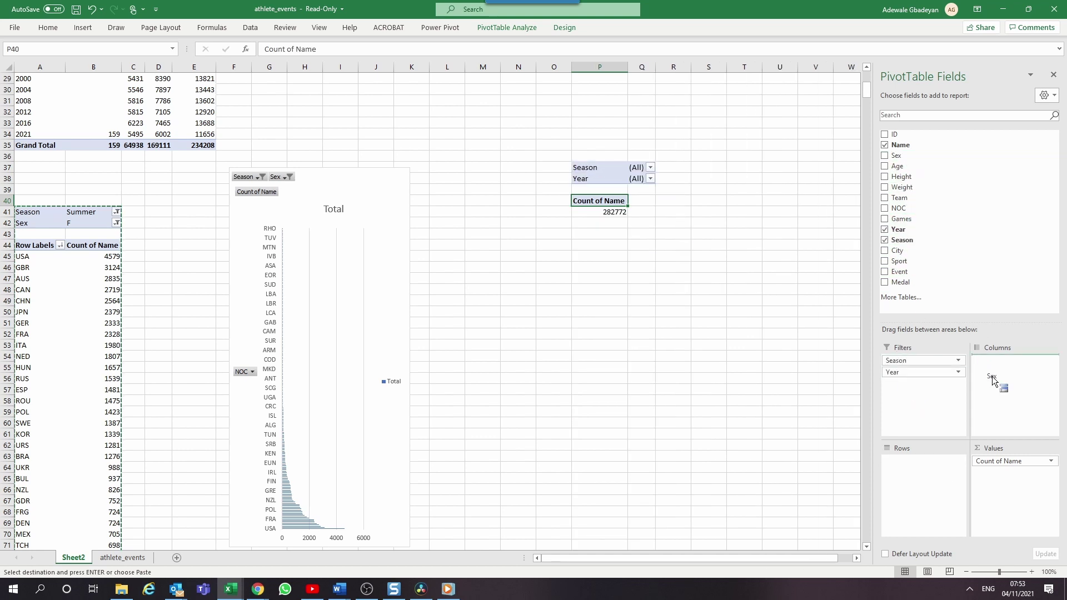
{"action": "left_click_drag", "start_coordinate": [898, 208], "coordinate": [920, 477]}
{"action": "scroll", "coordinate": [643, 271], "scroll_direction": "down", "scroll_amount": 1}
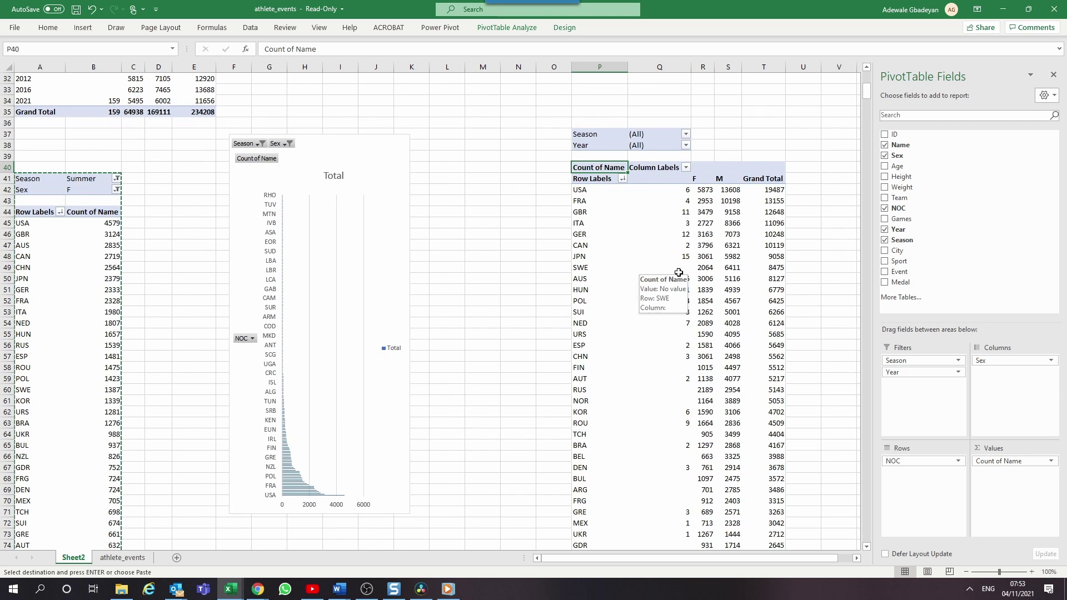
{"action": "left_click_drag", "start_coordinate": [924, 294], "coordinate": [925, 294]}
{"action": "left_click", "coordinate": [885, 261]}
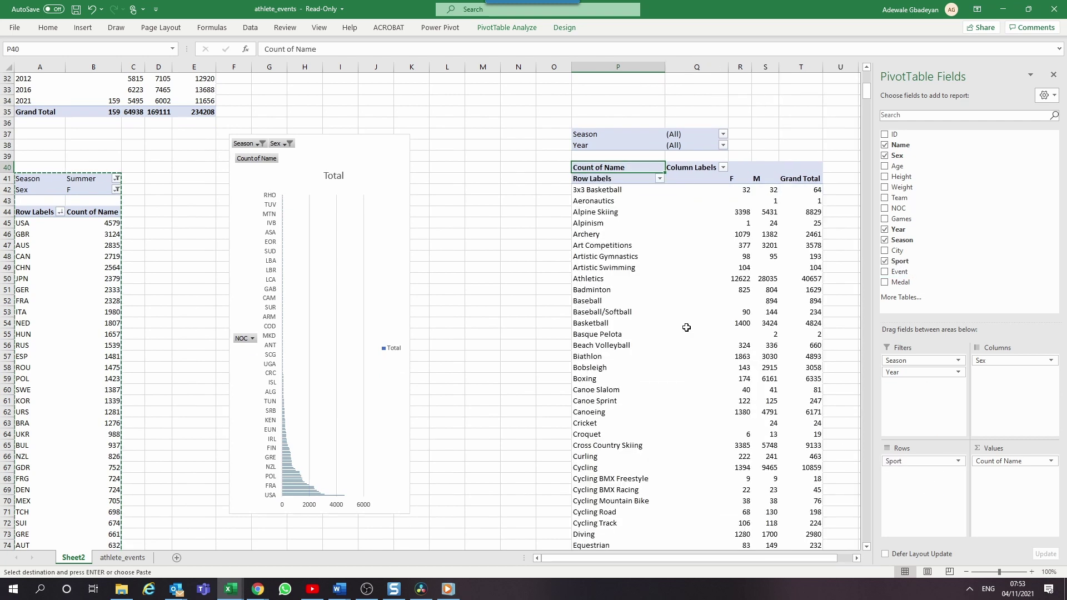
- Filter the sport pivot to Season Summer and Year 2021
{"action": "left_click", "coordinate": [722, 134]}
{"action": "double_click", "coordinate": [666, 169]}
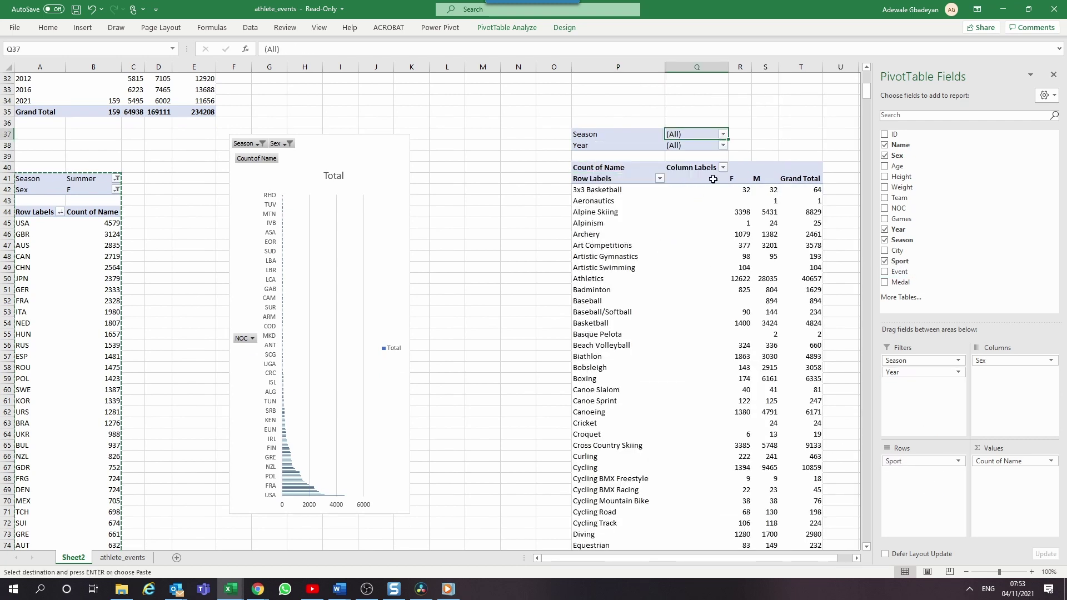
{"action": "left_click", "coordinate": [719, 145]}
{"action": "double_click", "coordinate": [613, 250]}
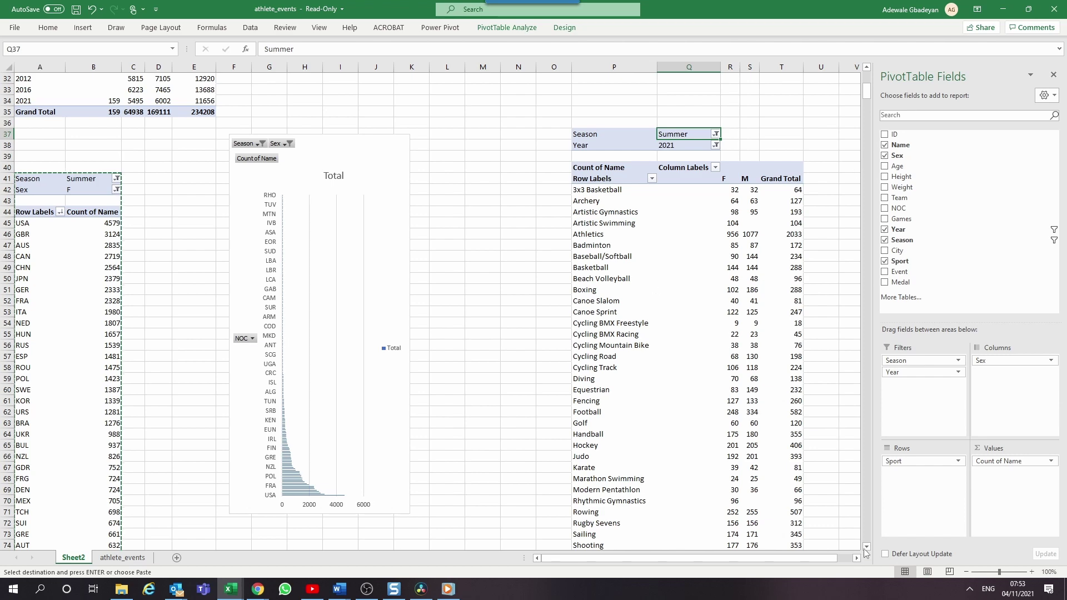
{"action": "scroll", "coordinate": [722, 222], "scroll_direction": "down", "scroll_amount": 3}
- Show the pivot's counts as % of Row Total
{"action": "right_click", "coordinate": [732, 112]}
{"action": "mouse_move", "coordinate": [827, 245]}
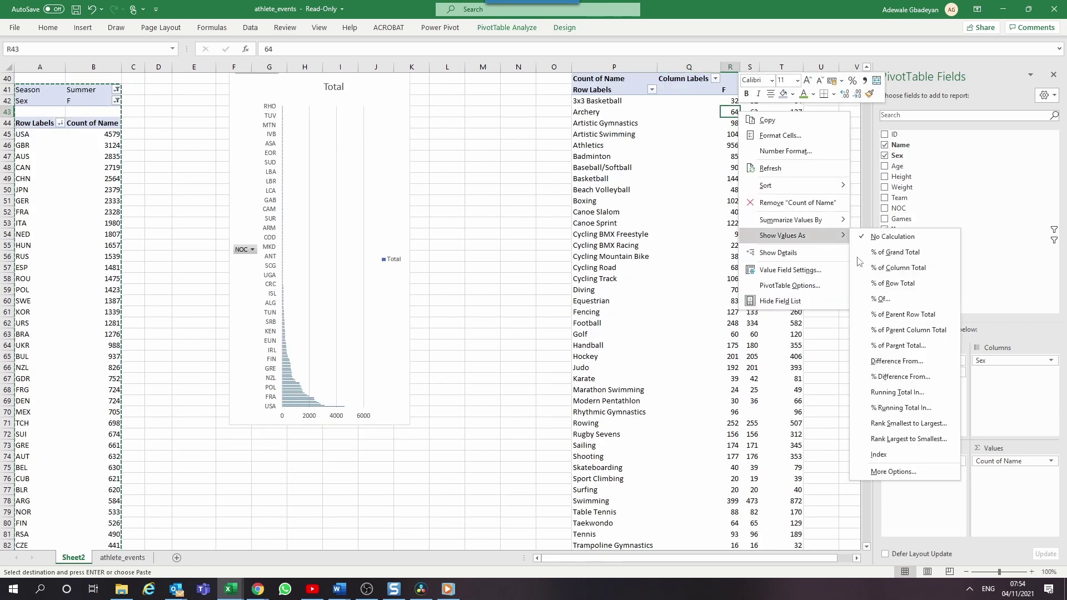
{"action": "left_click", "coordinate": [892, 282]}
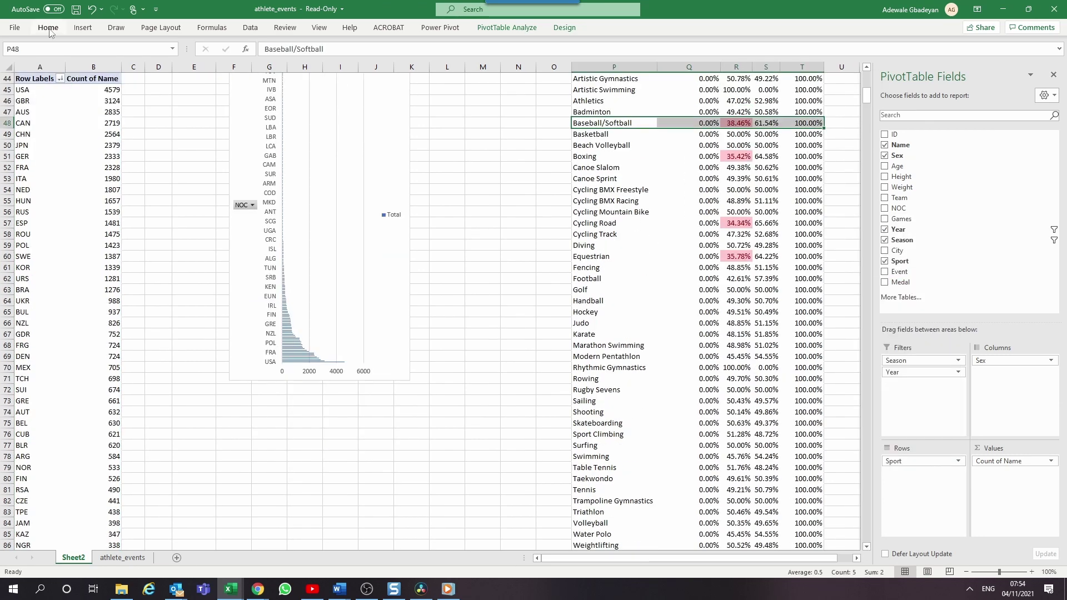
- Apply conditional formatting to highlight the lowest female percentages
{"action": "left_click", "coordinate": [48, 27]}
{"action": "left_click_drag", "start_coordinate": [578, 157], "coordinate": [821, 157]}
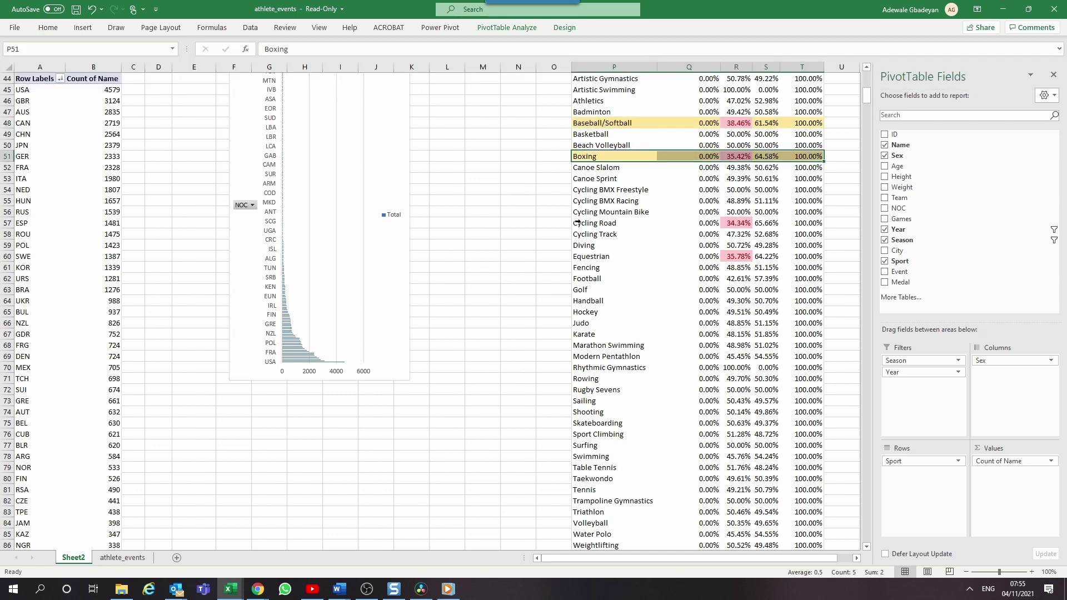
{"action": "scroll", "coordinate": [573, 459], "scroll_direction": "down", "scroll_amount": 3}
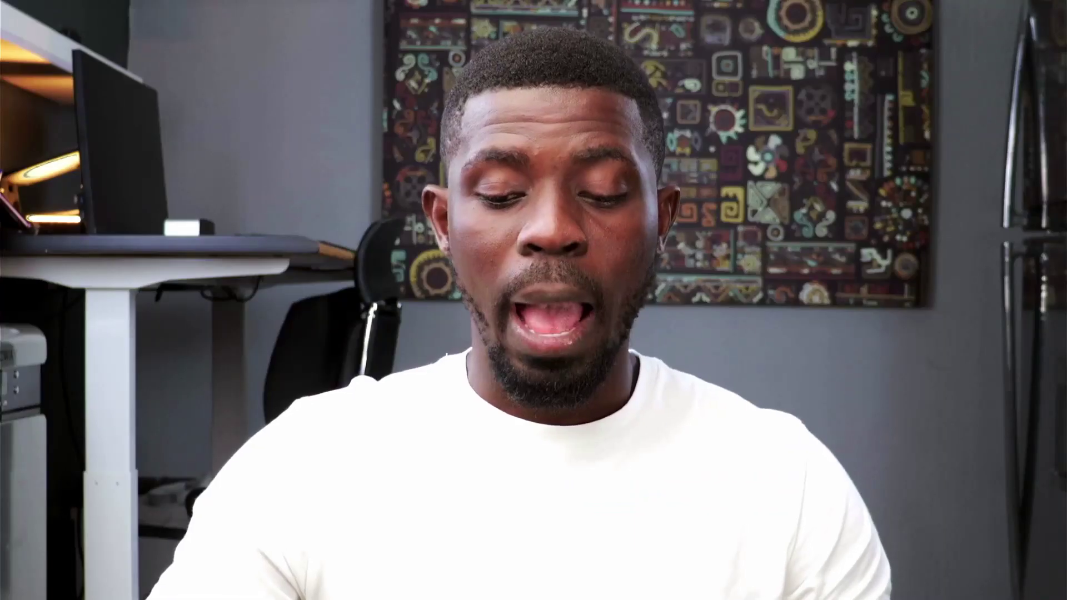